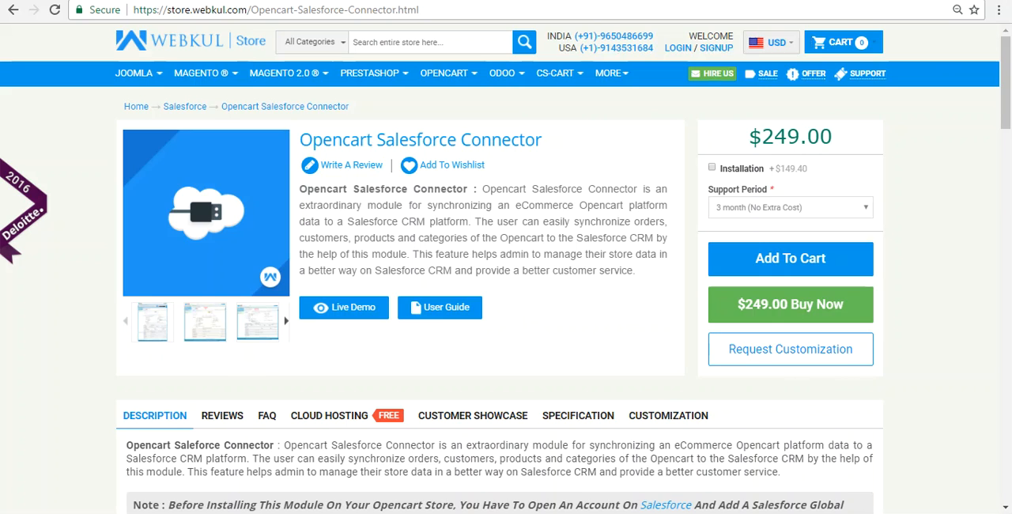
pyautogui.scroll(-6, 826, 221)
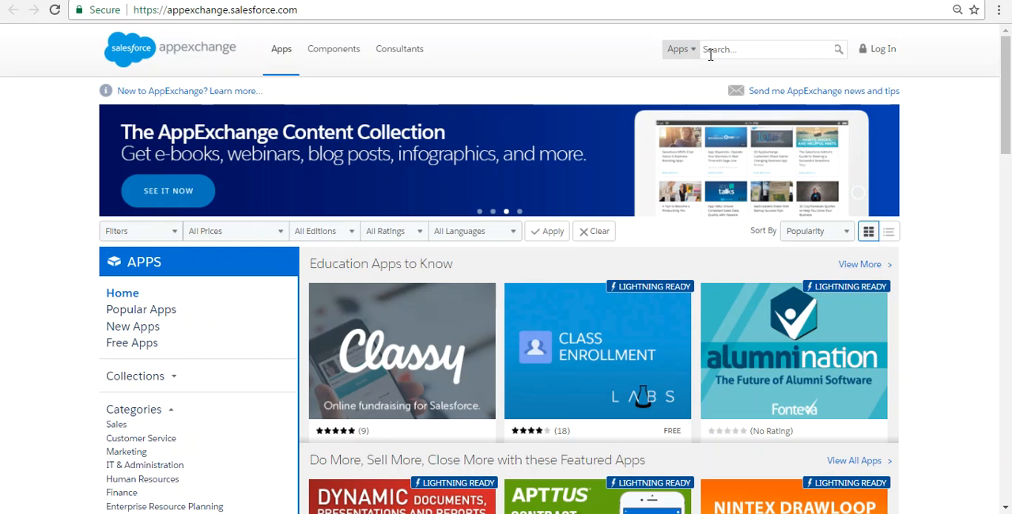
# Step: Search the AppExchange apps for "eshopsync for opencart" and open the eShopSync for Opencart listing
pyautogui.write('eshopsync for opencart')
pyautogui.press('Return')
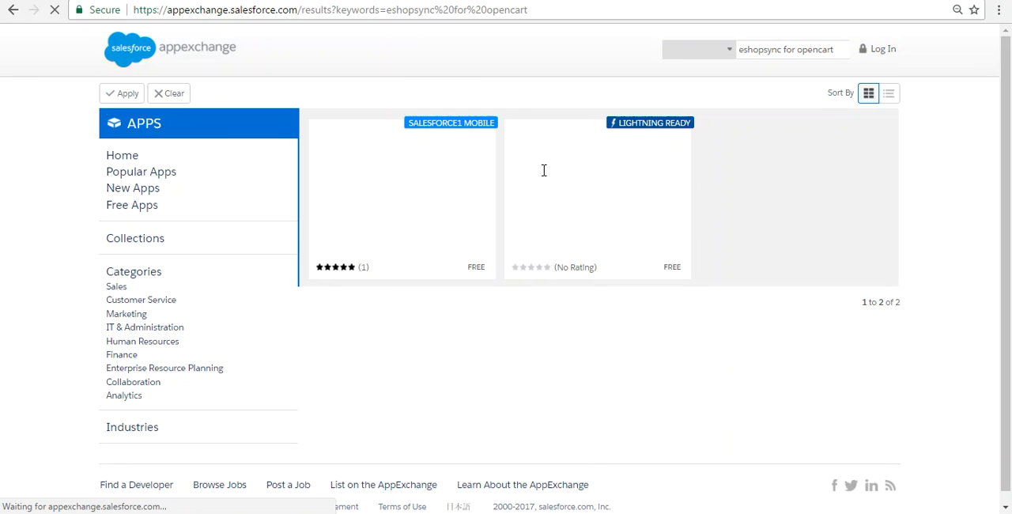
pyautogui.moveTo(534, 184)
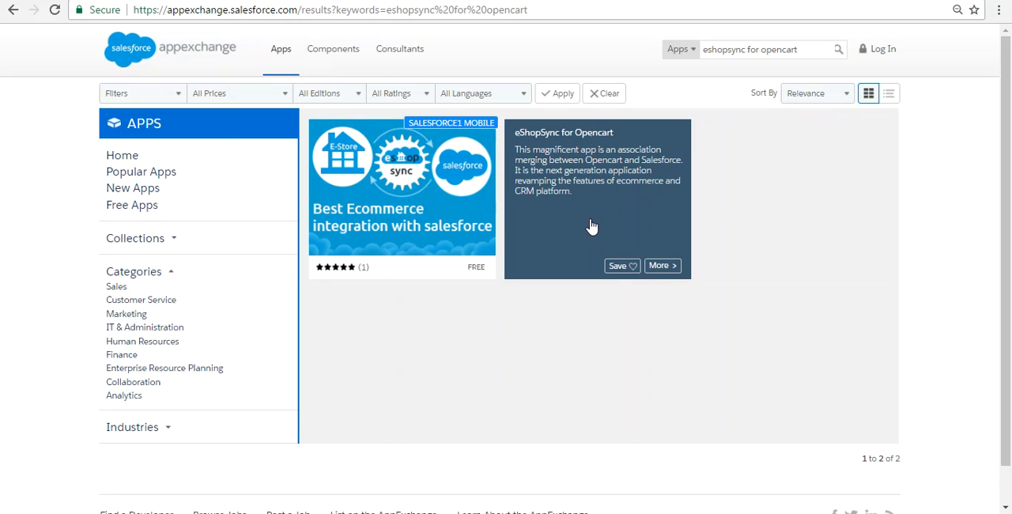
pyautogui.click(668, 275)
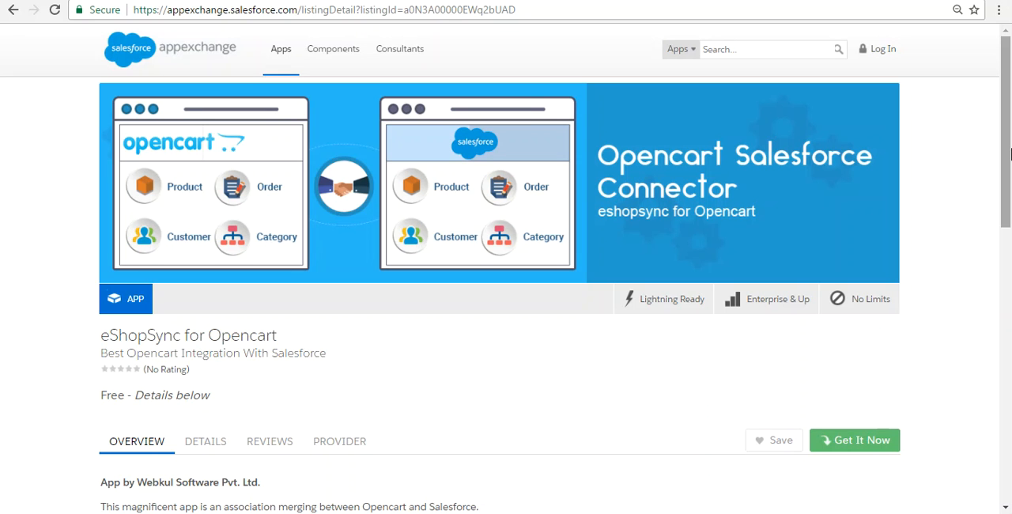
# Step: Get the eShopSync for Opencart app and choose to install it in production
pyautogui.click(874, 436)
pyautogui.moveTo(1007, 188); pyautogui.dragTo(1009, 229)
pyautogui.click(404, 431)
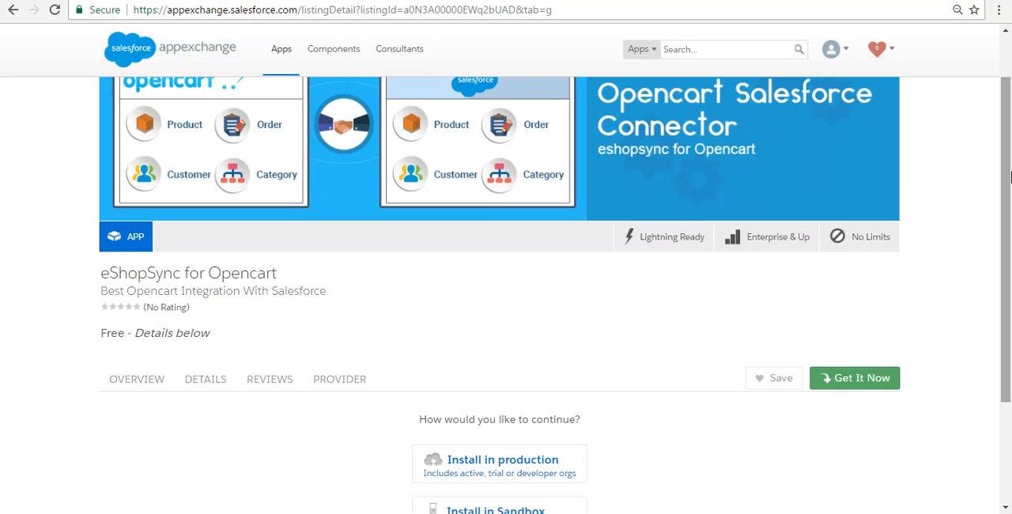
pyautogui.moveTo(1008, 124); pyautogui.dragTo(1009, 139)
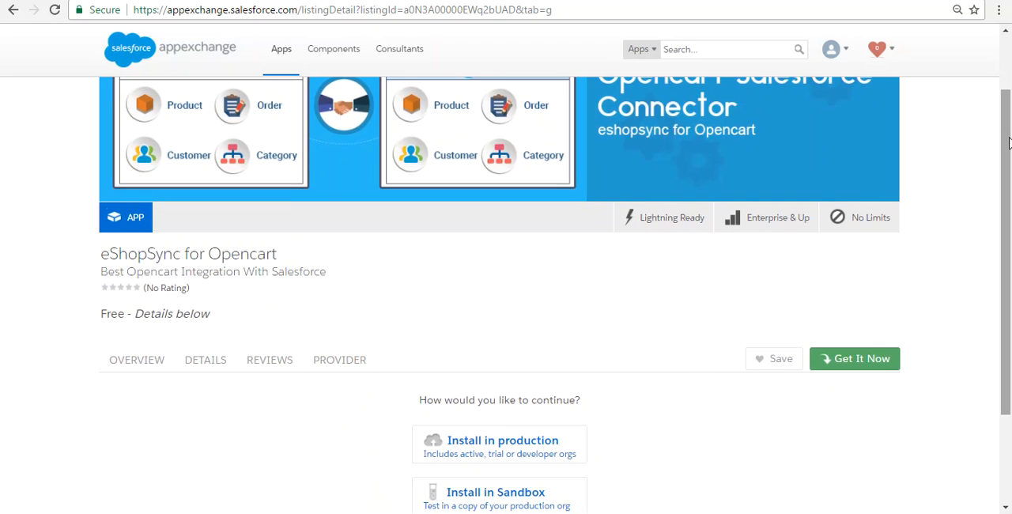
pyautogui.click(491, 444)
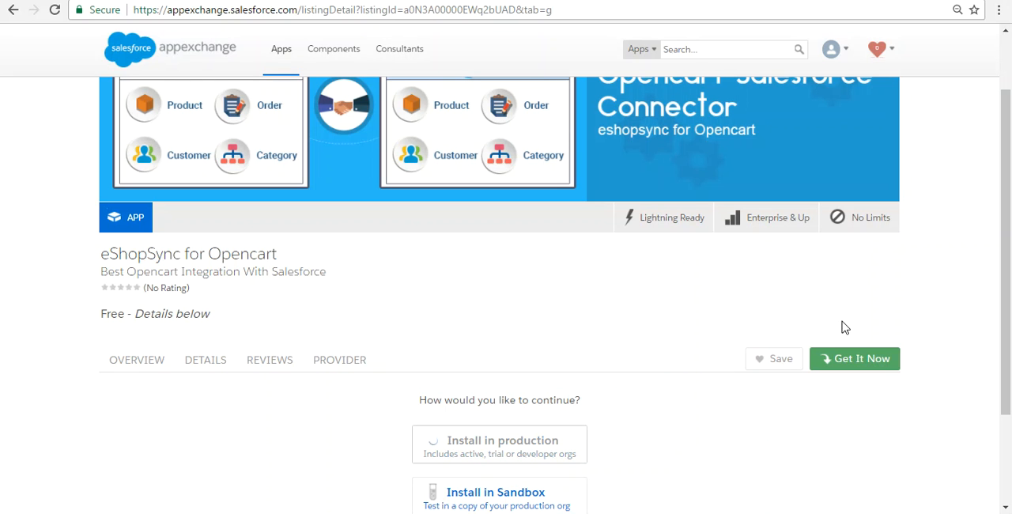
# Step: Agree to the terms and conditions, confirm the eShopSync for Opencart installation and log in to the Salesforce account
pyautogui.moveTo(1010, 186); pyautogui.dragTo(1010, 256)
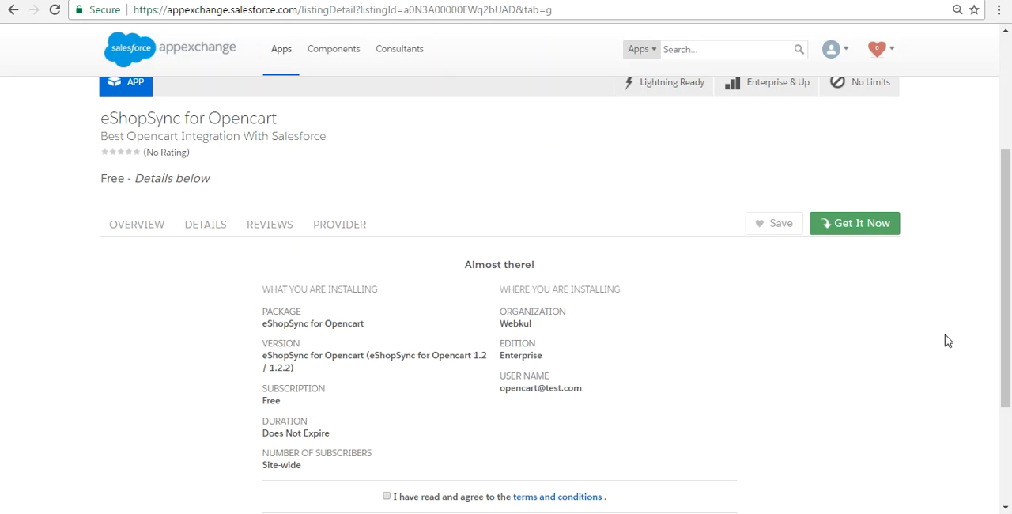
pyautogui.moveTo(1010, 319); pyautogui.dragTo(1011, 337)
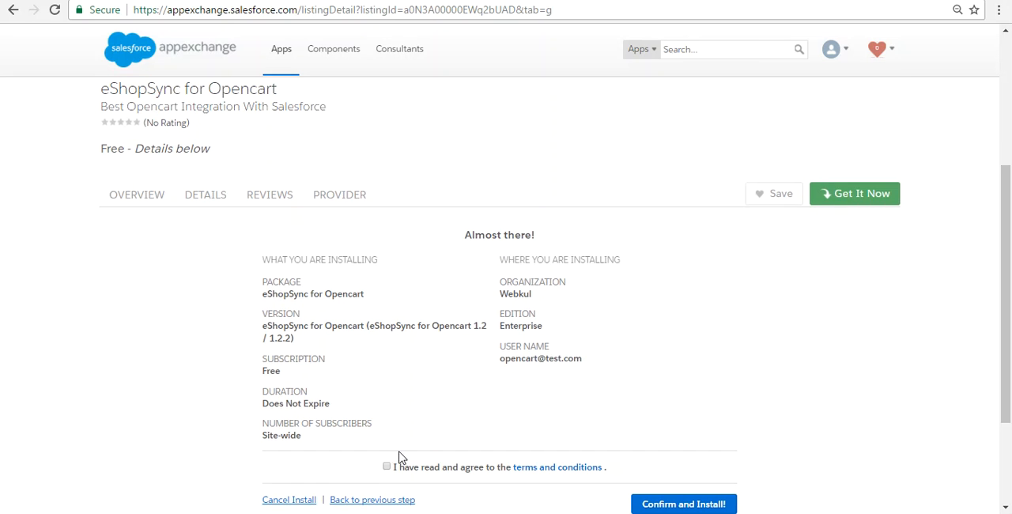
pyautogui.click(388, 467)
pyautogui.click(681, 504)
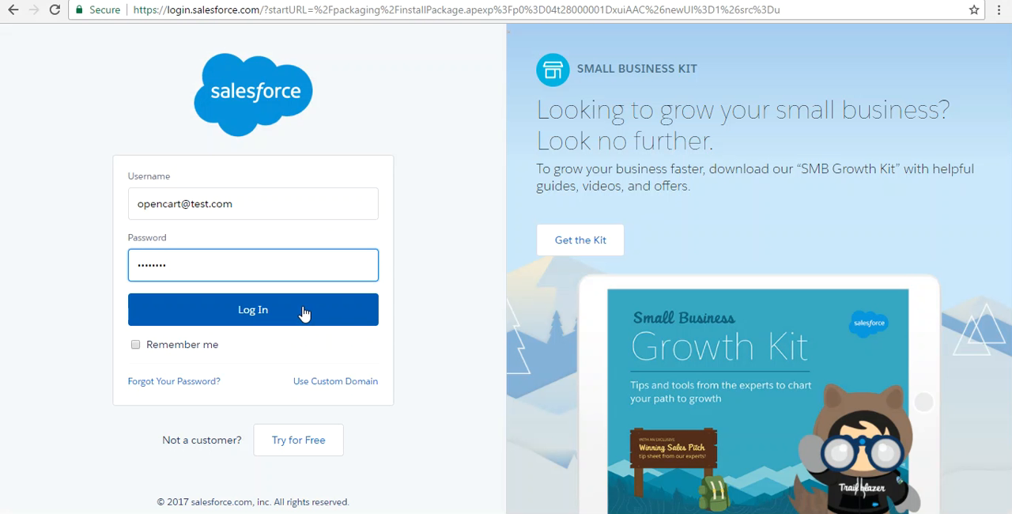
pyautogui.click(259, 308)
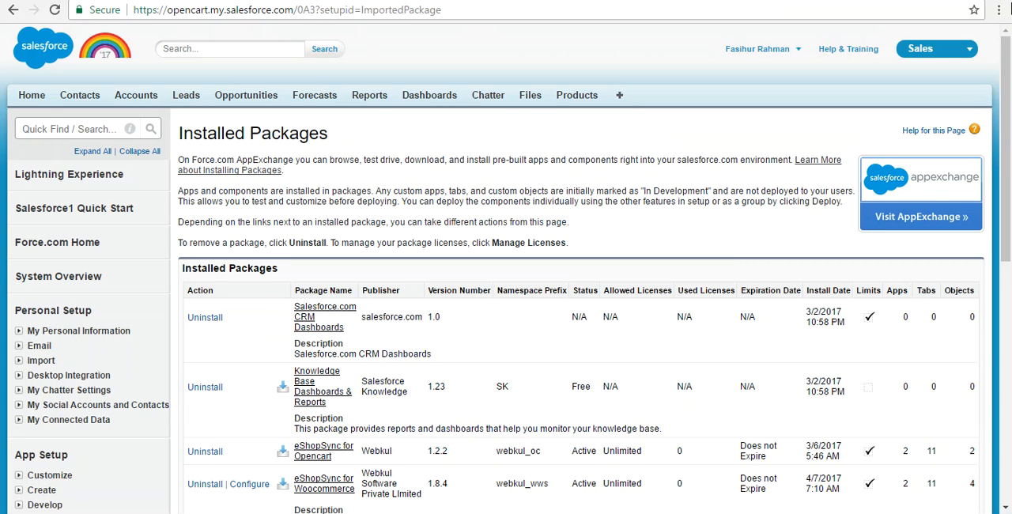
# Step: Open the eShopSync for Opencart package from the installed packages and view its components
pyautogui.moveTo(1009, 70); pyautogui.dragTo(1010, 82)
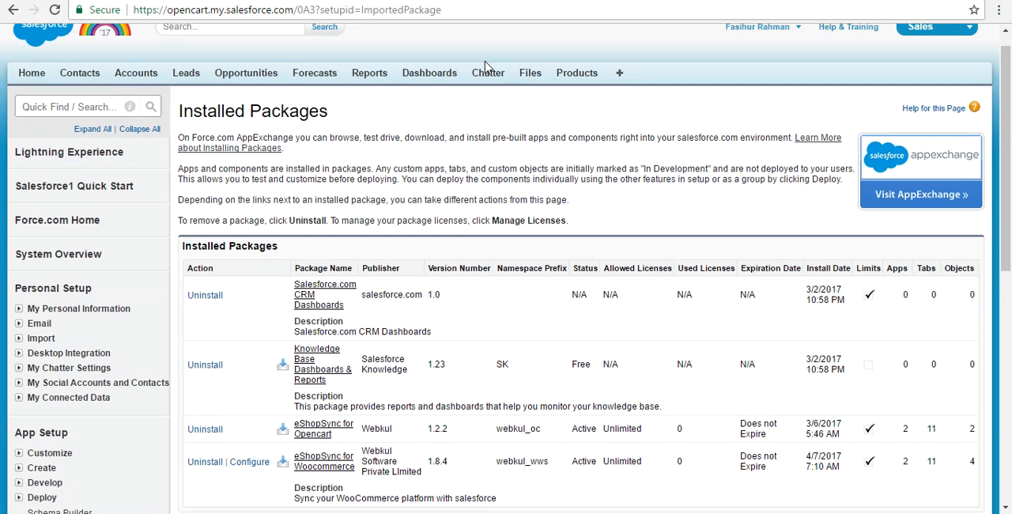
pyautogui.moveTo(1009, 123); pyautogui.dragTo(1009, 190)
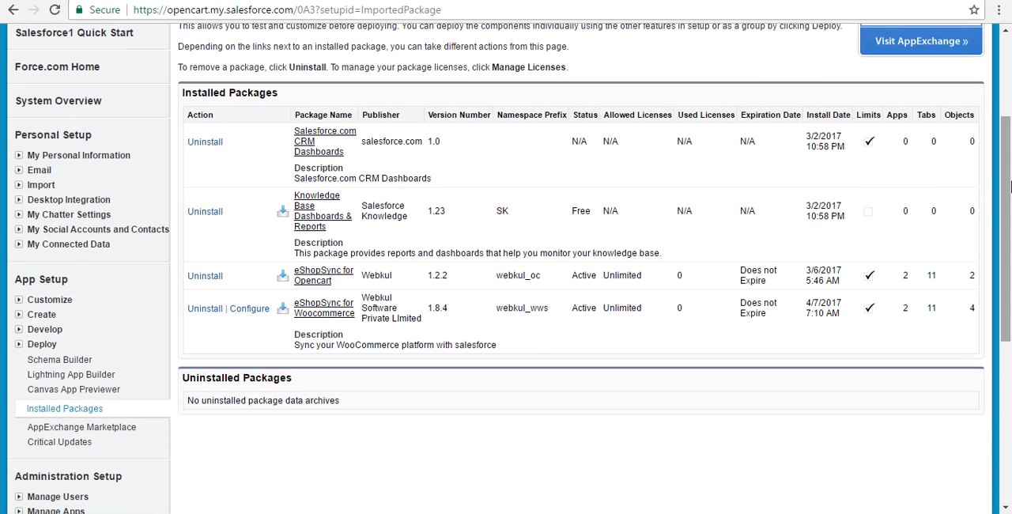
pyautogui.click(304, 288)
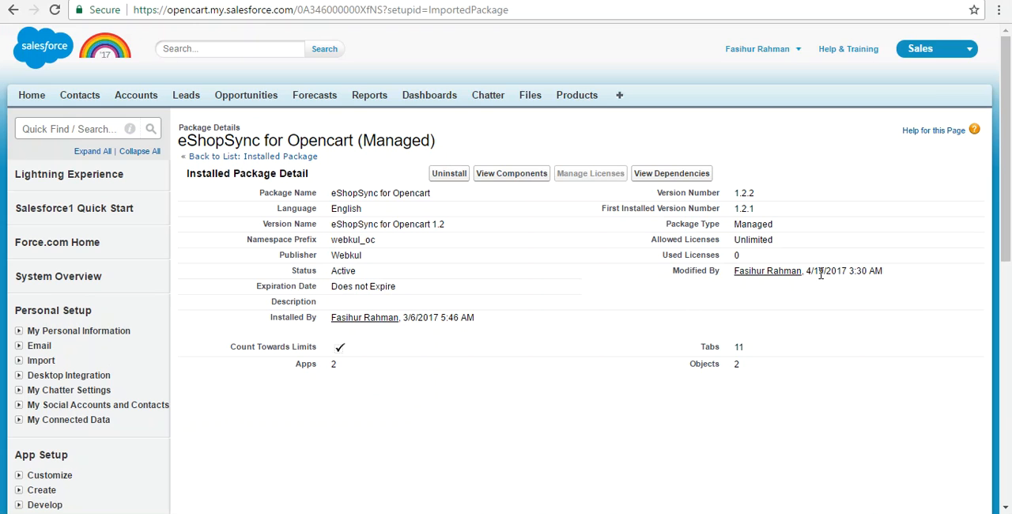
pyautogui.click(503, 175)
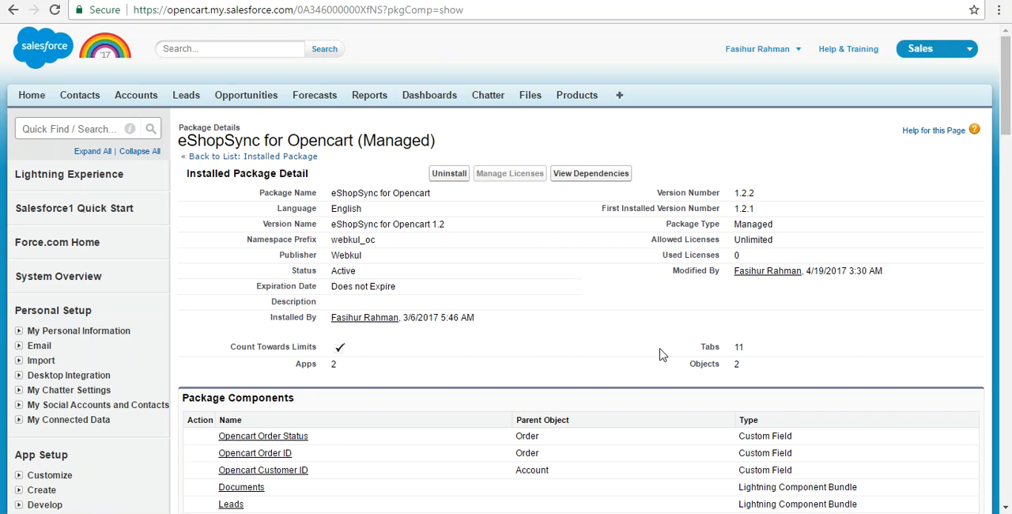
# Step: Find "custom" on the package page and view the field accessibility of the Opencart Order Status custom field
pyautogui.hotkey('ctrl', 'f')
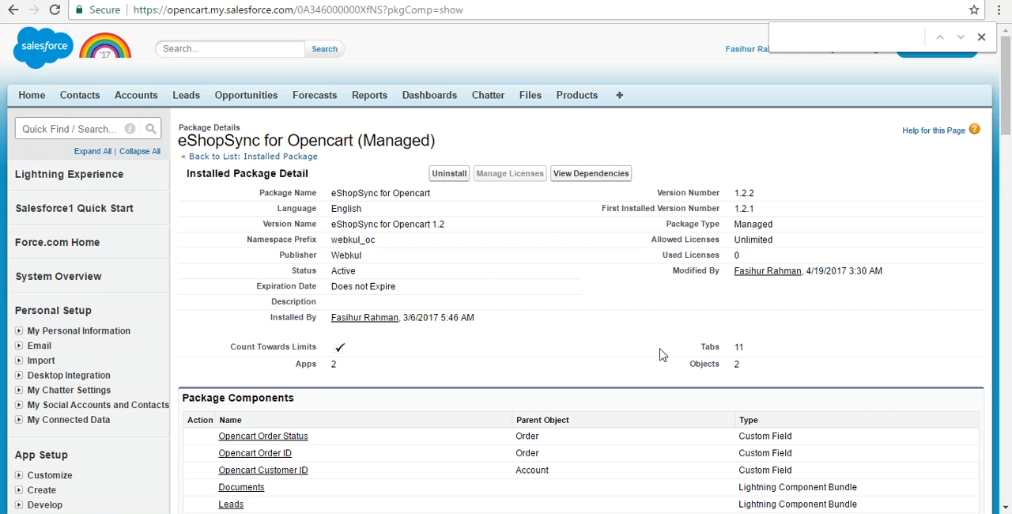
pyautogui.write('custom')
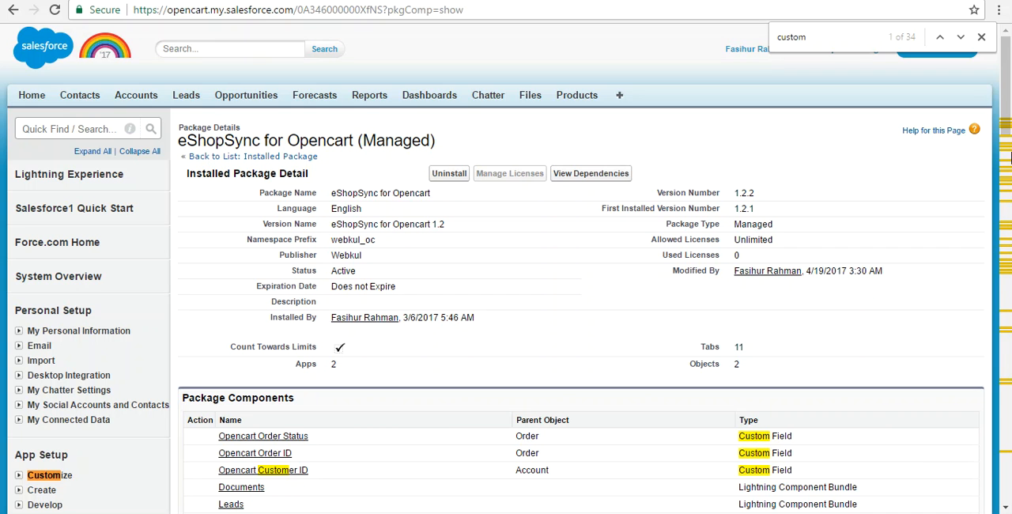
pyautogui.scroll(-1, 1009, 136)
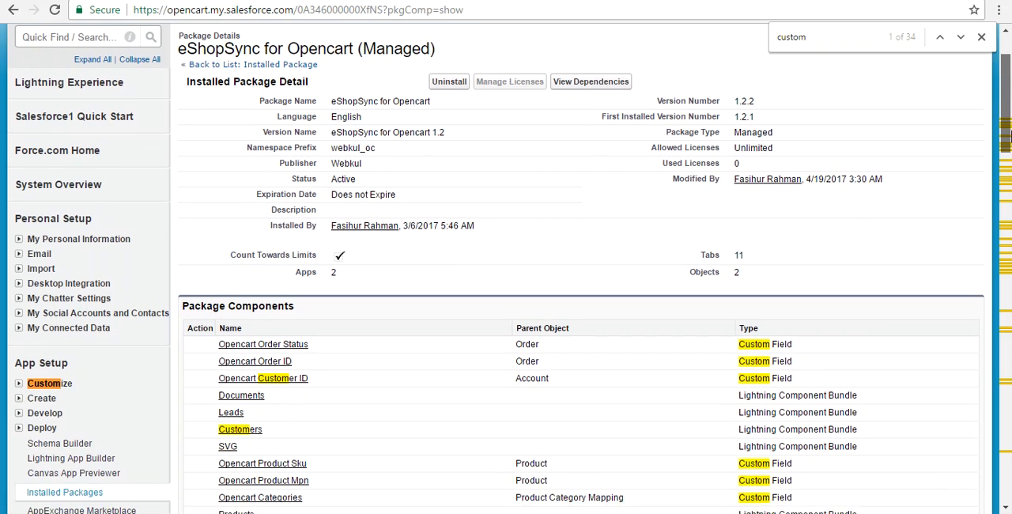
pyautogui.click(267, 338)
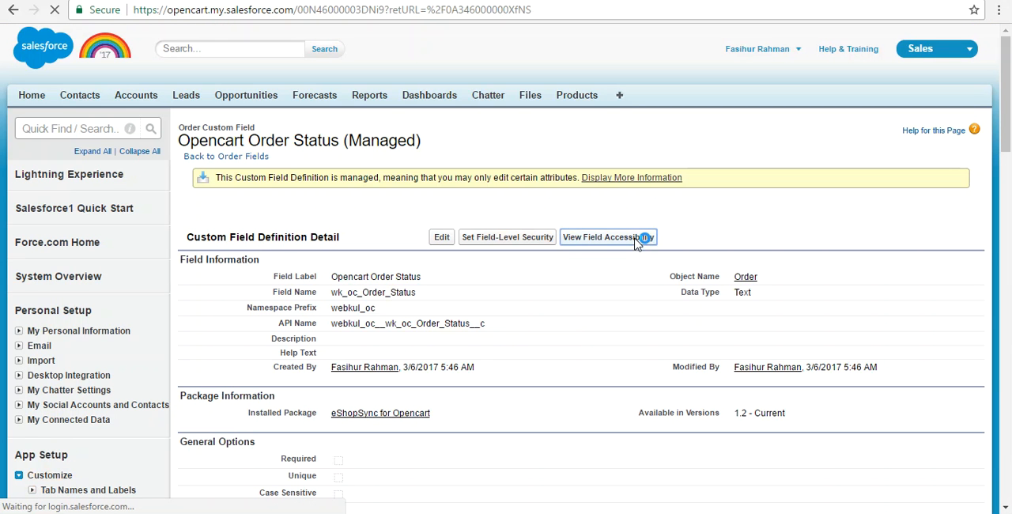
pyautogui.click(634, 239)
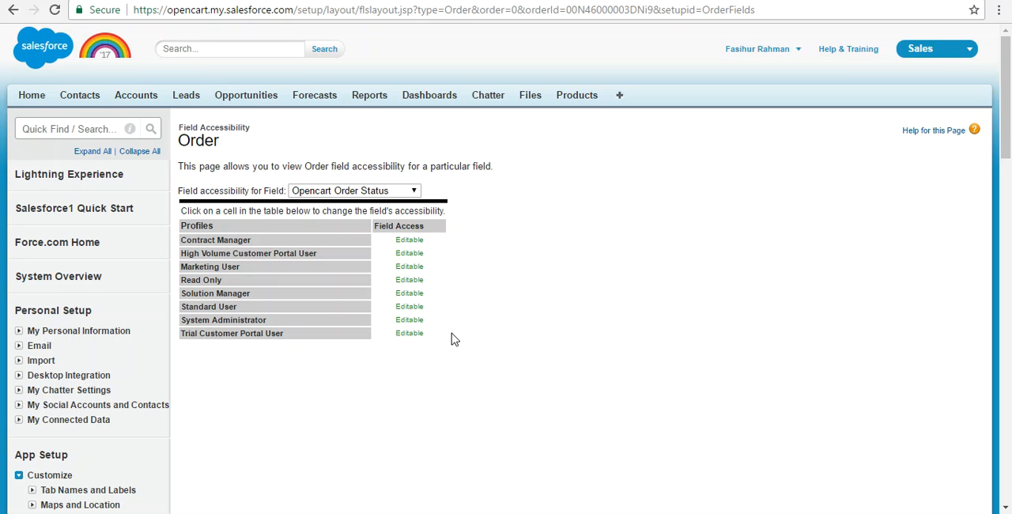
# Step: Return to the eShopSync for Opencart package details and look through the list of package components
pyautogui.click(12, 11)
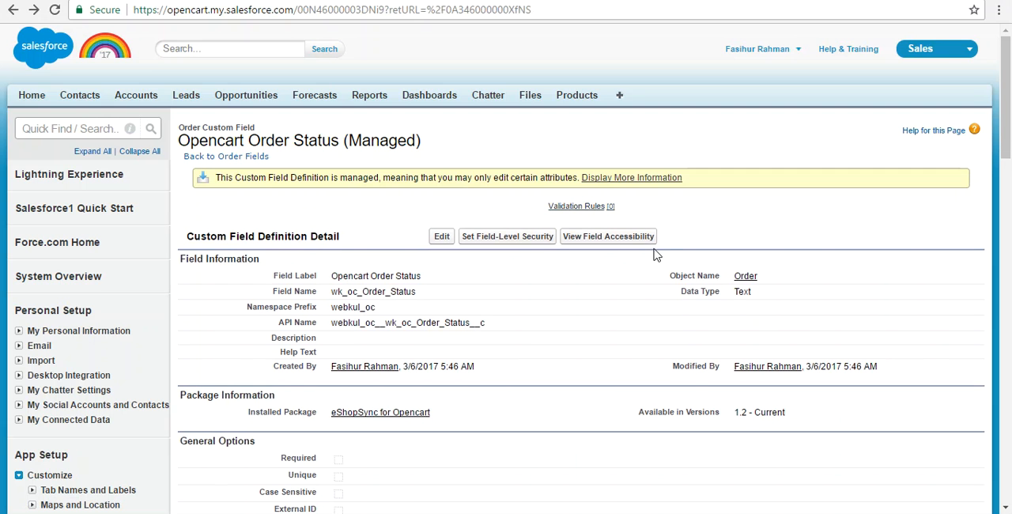
pyautogui.click(12, 11)
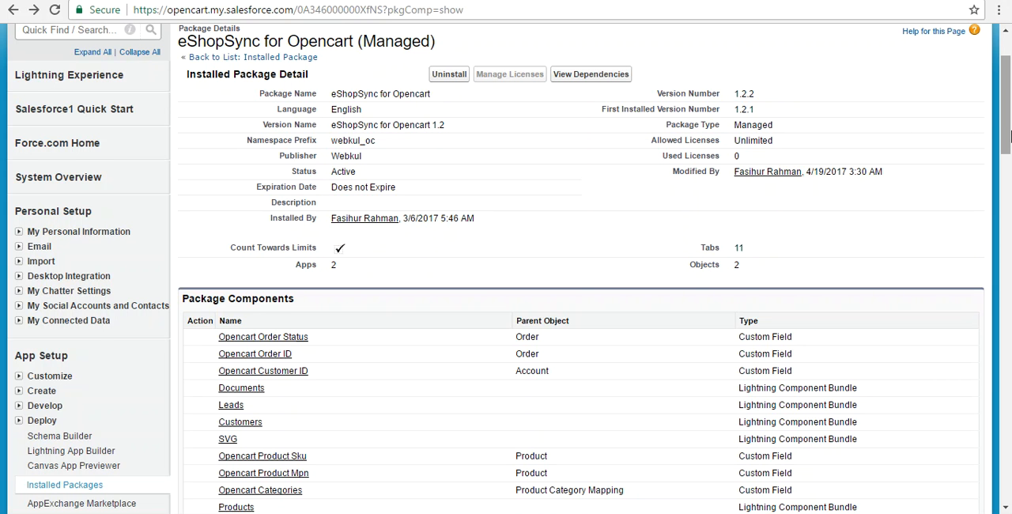
pyautogui.moveTo(1008, 137); pyautogui.dragTo(1008, 178)
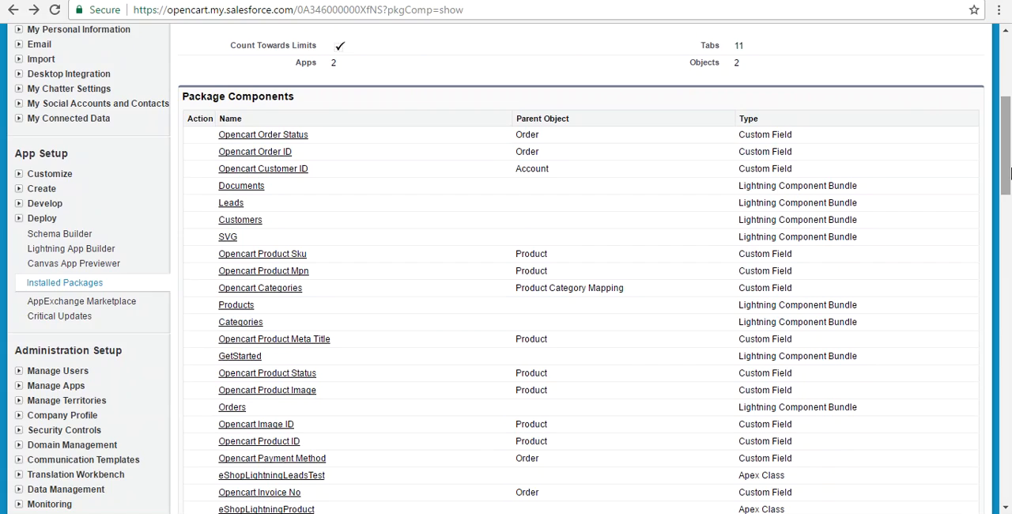
pyautogui.moveTo(1006, 175); pyautogui.dragTo(1008, 79)
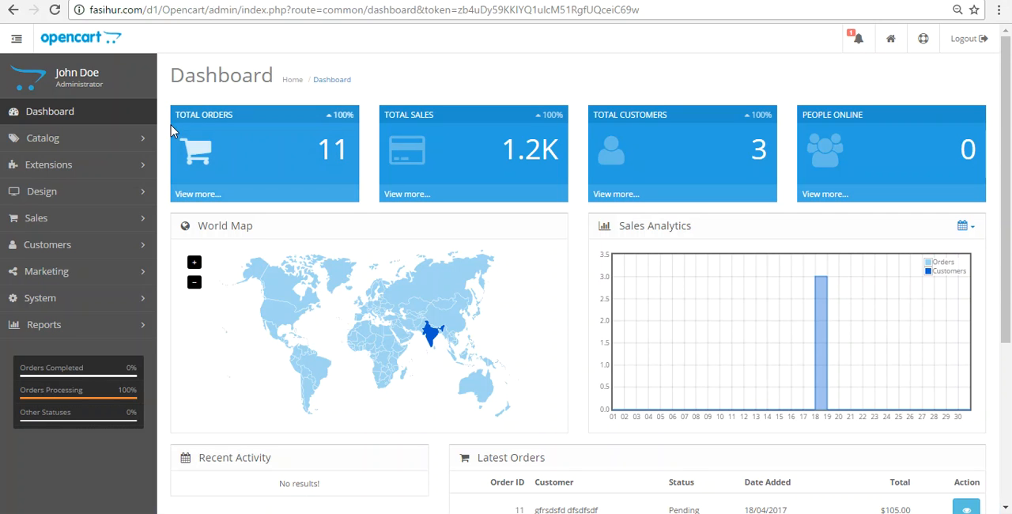
# Step: Start an upload in OpenCart's Extension Installer and browse to the OC connector release 17th April 2k17 V2 folder on the Desktop
pyautogui.click(79, 173)
pyautogui.click(104, 197)
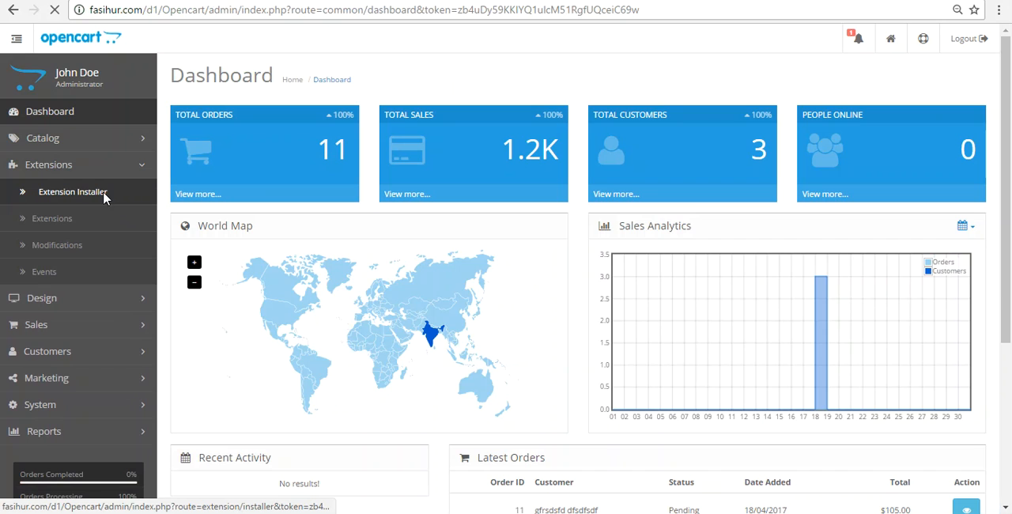
pyautogui.click(347, 166)
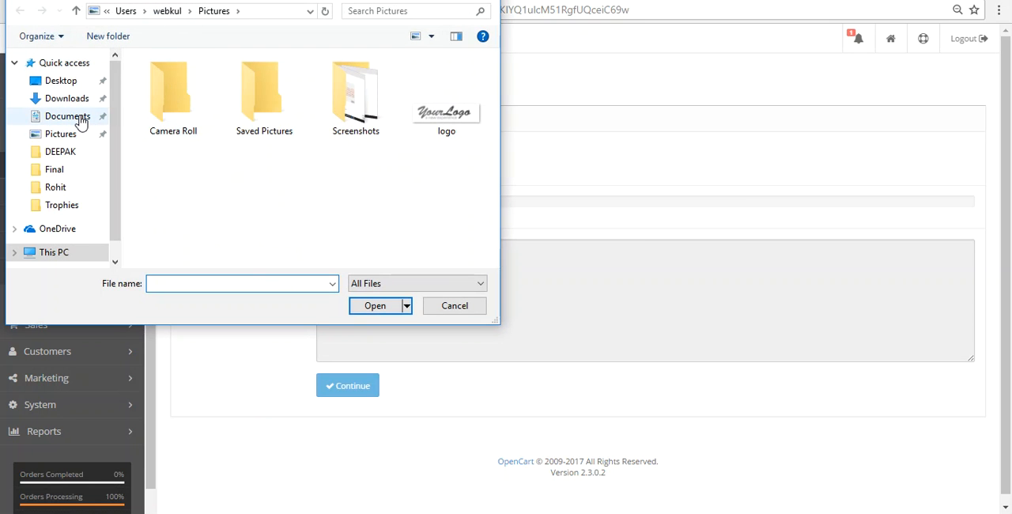
pyautogui.click(62, 81)
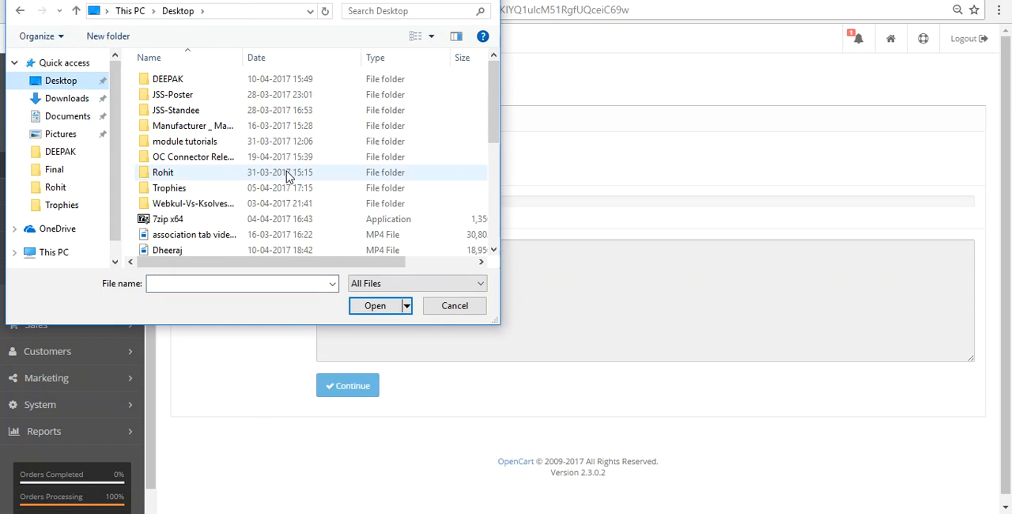
pyautogui.doubleClick(216, 162)
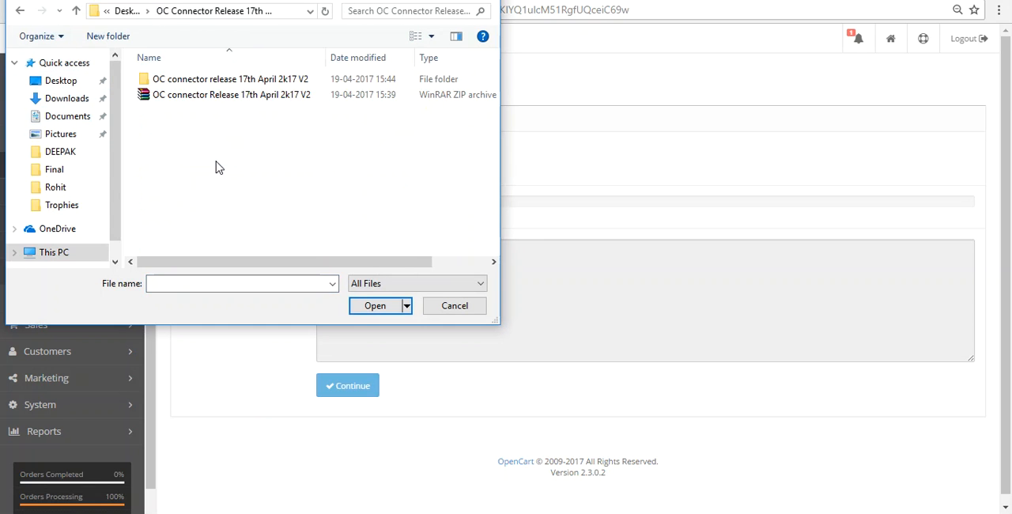
pyautogui.doubleClick(294, 79)
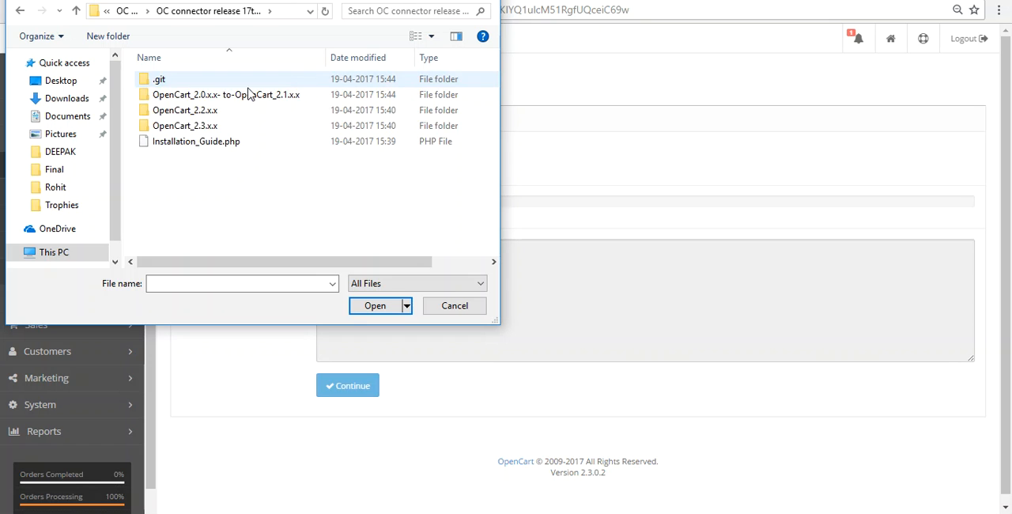
# Step: Upload opencart_salesforce_connector.ocmod from the ocmod folder inside OpenCart_2.3.x.x to install the extension
pyautogui.doubleClick(194, 128)
pyautogui.click(200, 113)
pyautogui.doubleClick(201, 118)
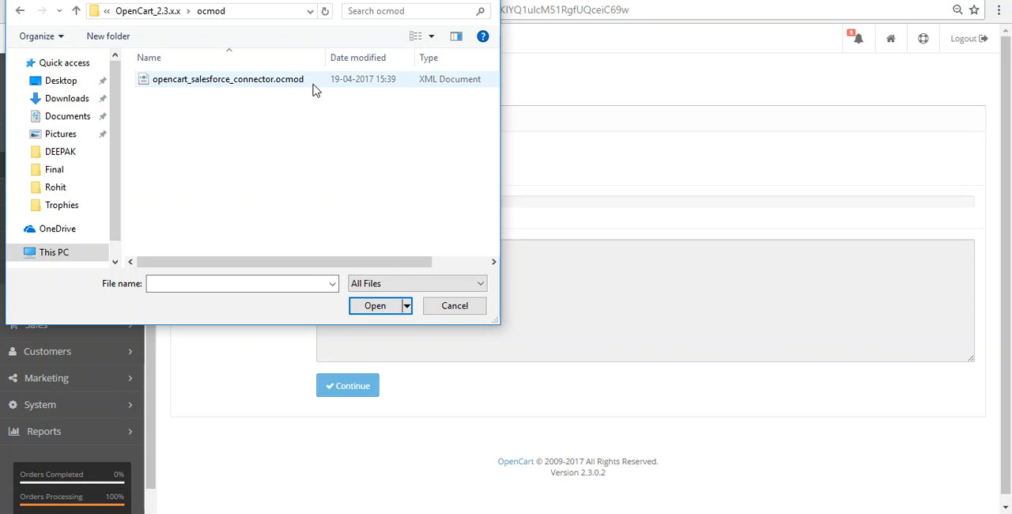
pyautogui.click(377, 307)
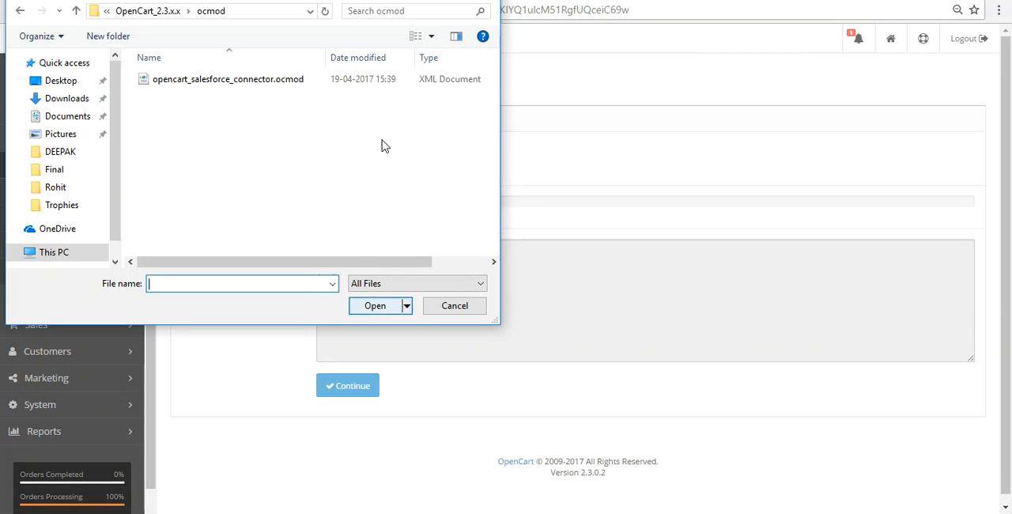
pyautogui.doubleClick(332, 79)
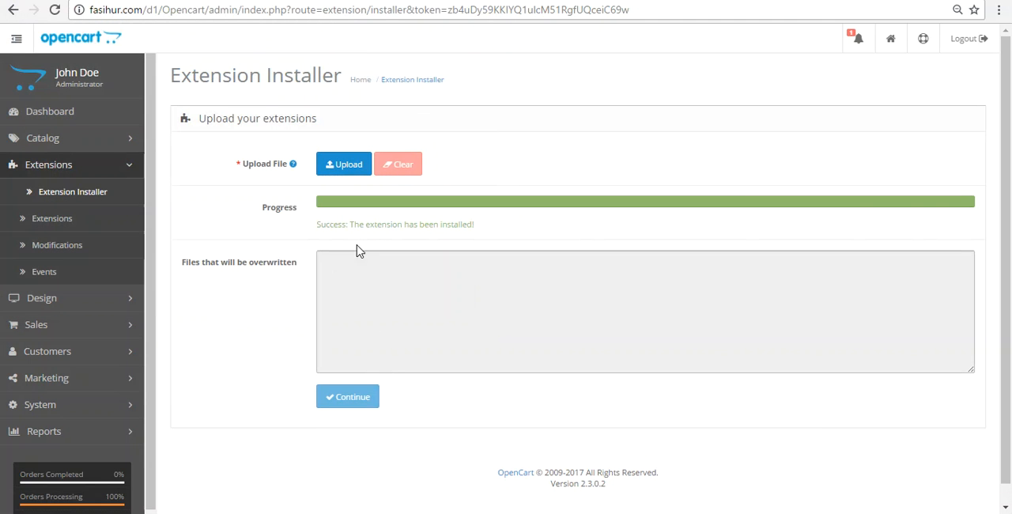
pyautogui.moveTo(321, 225); pyautogui.dragTo(416, 226)
pyautogui.click(413, 226)
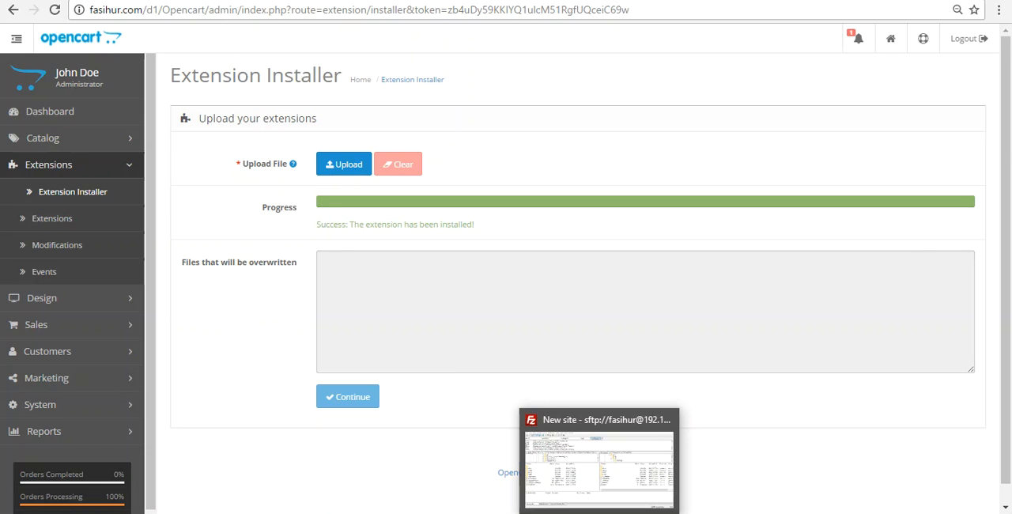
# Step: Switch to FileZilla and reopen the remote Opencart folder inside d1 as the upload destination
pyautogui.click(600, 513)
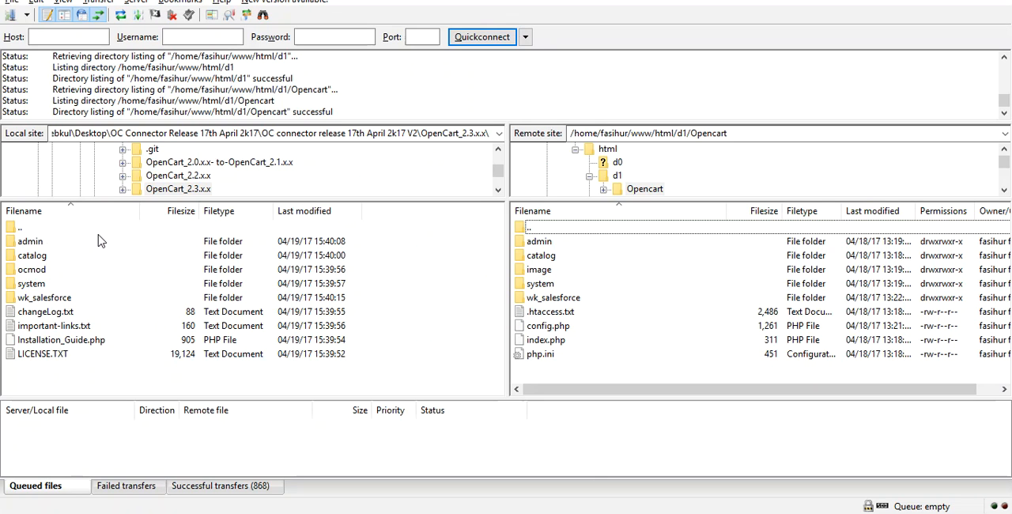
pyautogui.click(57, 242)
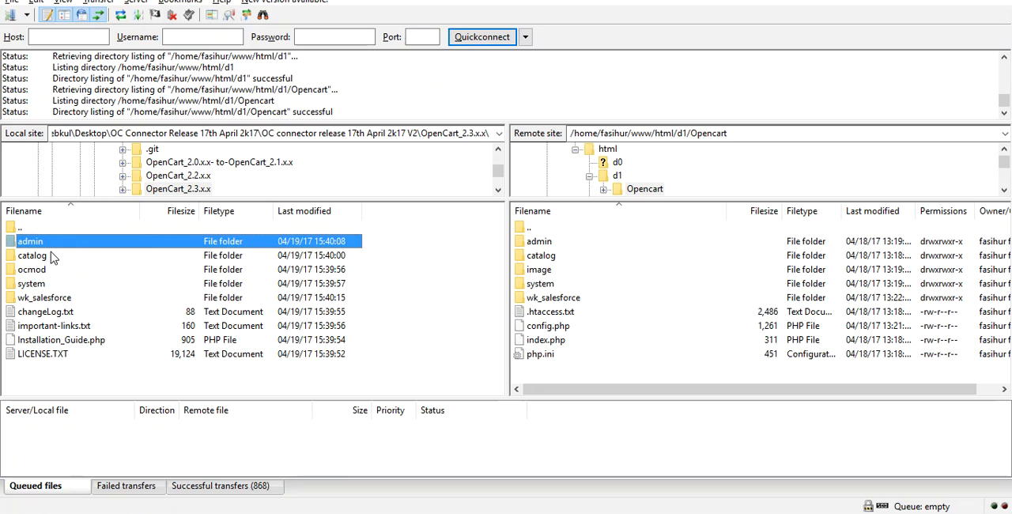
pyautogui.keyDown('ctrl'); pyautogui.click(50, 255); pyautogui.keyUp('ctrl')
pyautogui.keyDown('ctrl'); pyautogui.click(41, 283); pyautogui.keyUp('ctrl')
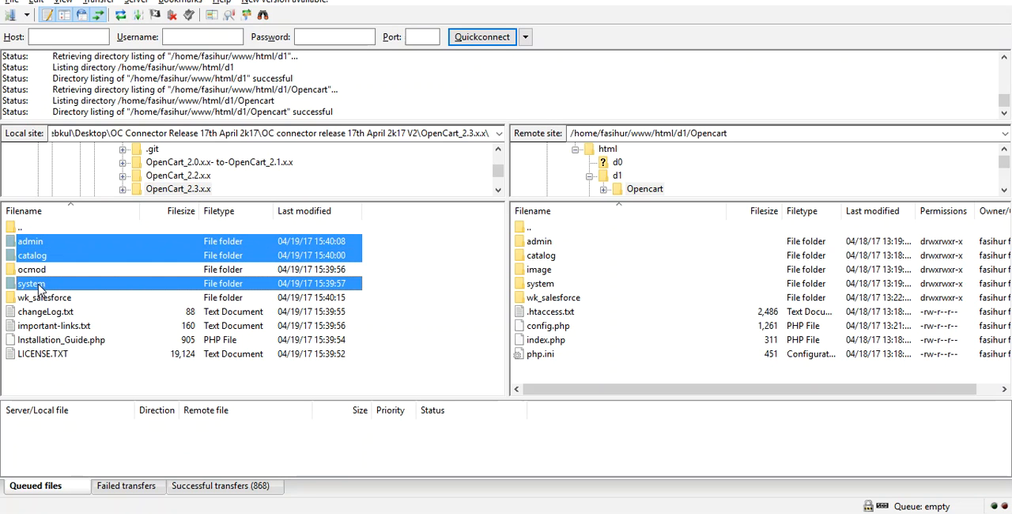
pyautogui.keyDown('ctrl'); pyautogui.click(42, 298); pyautogui.keyUp('ctrl')
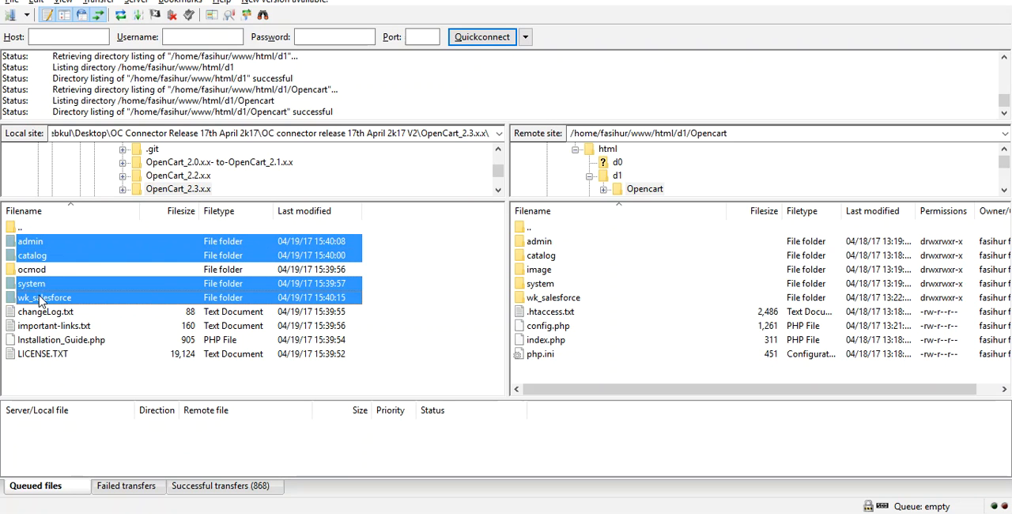
pyautogui.doubleClick(544, 230)
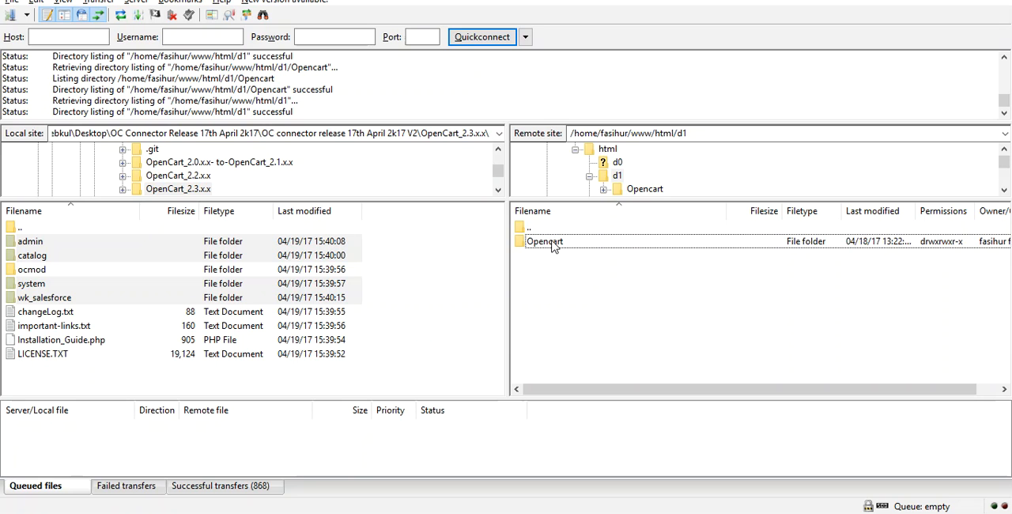
pyautogui.doubleClick(551, 242)
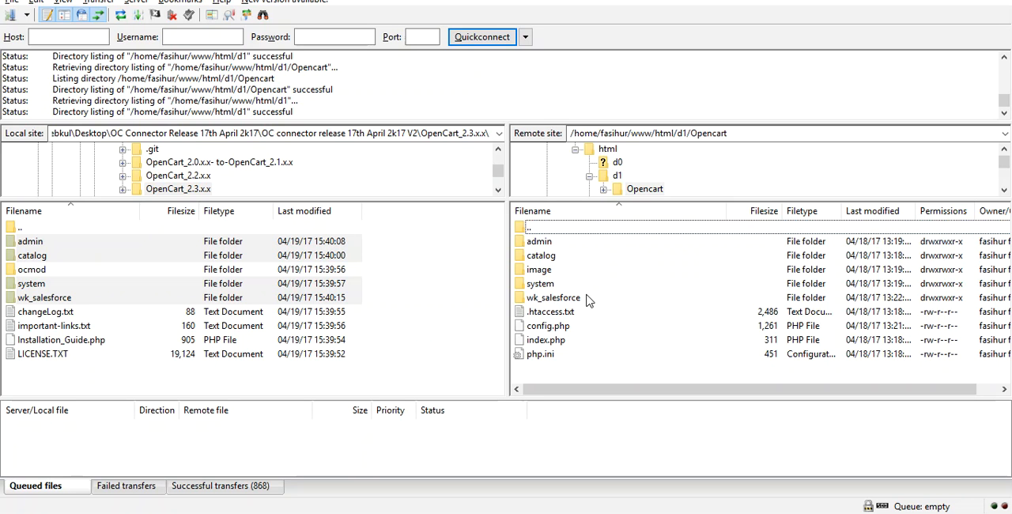
# Step: Upload the local admin, catalog, system and wk_salesforce folders to the remote Opencart folder, overwriting existing files for the current queue only
pyautogui.click(117, 294)
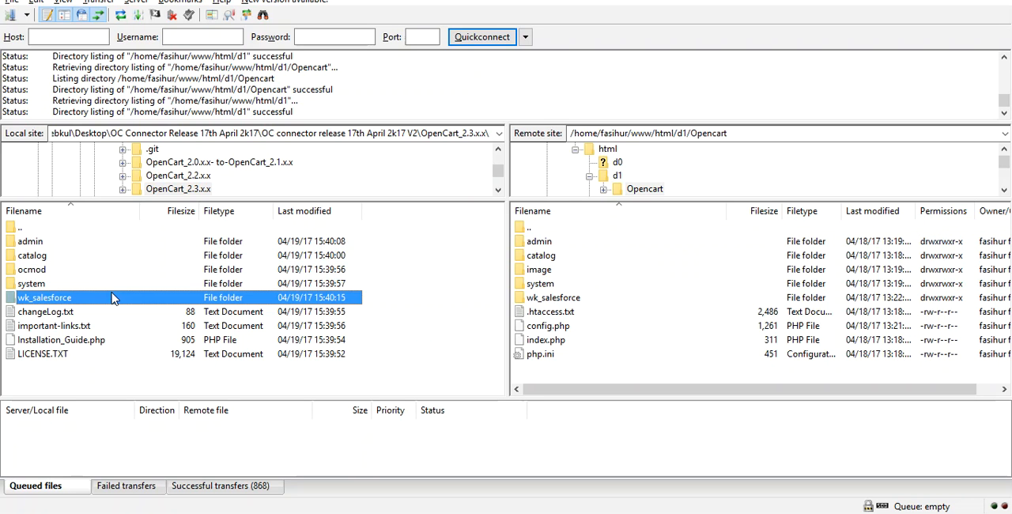
pyautogui.keyDown('ctrl'); pyautogui.click(85, 281); pyautogui.keyUp('ctrl')
pyautogui.keyDown('ctrl'); pyautogui.click(73, 255); pyautogui.keyUp('ctrl')
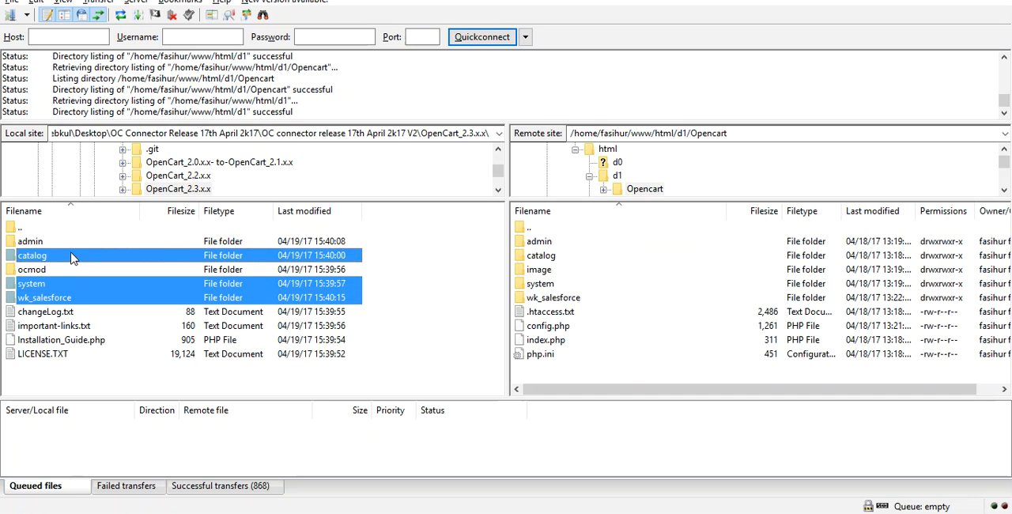
pyautogui.keyDown('ctrl'); pyautogui.click(66, 243); pyautogui.keyUp('ctrl')
pyautogui.rightClick(65, 246)
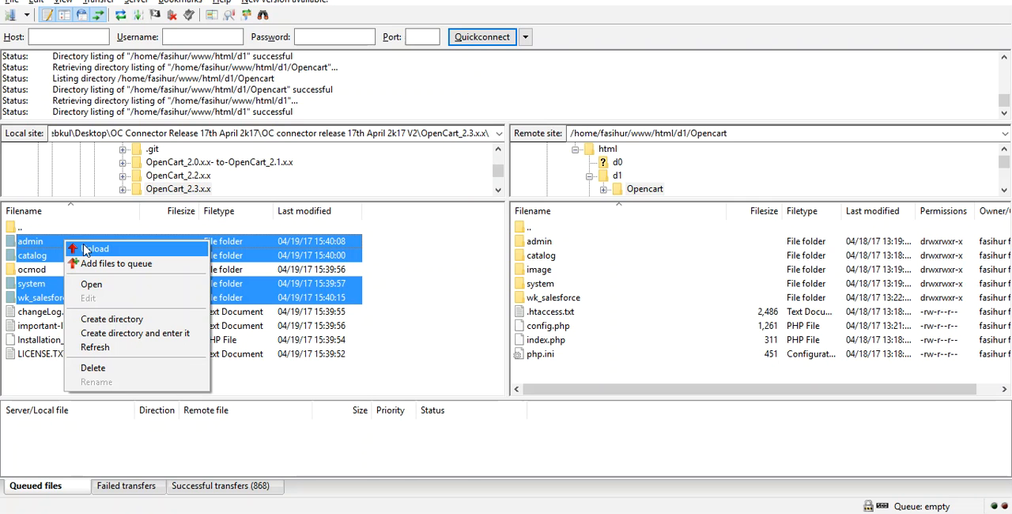
pyautogui.click(85, 251)
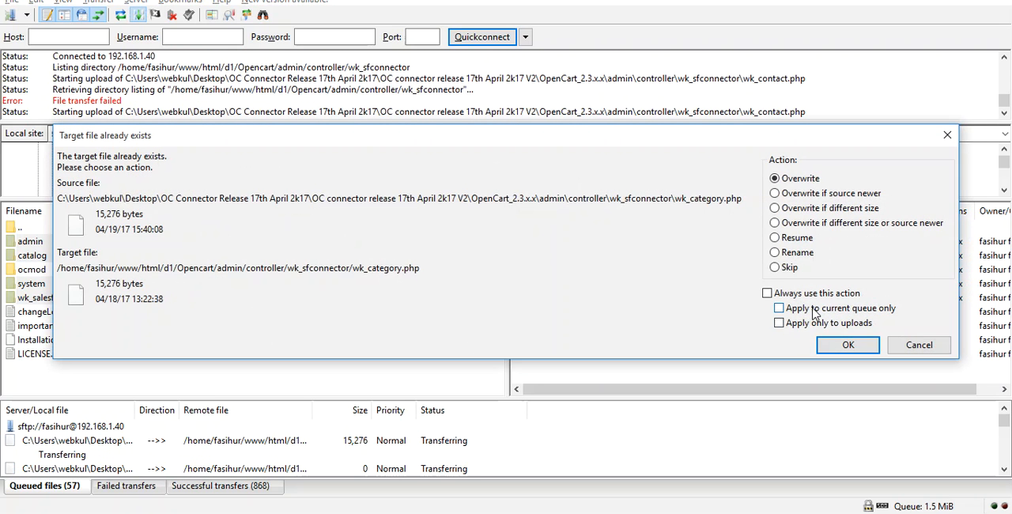
pyautogui.click(815, 308)
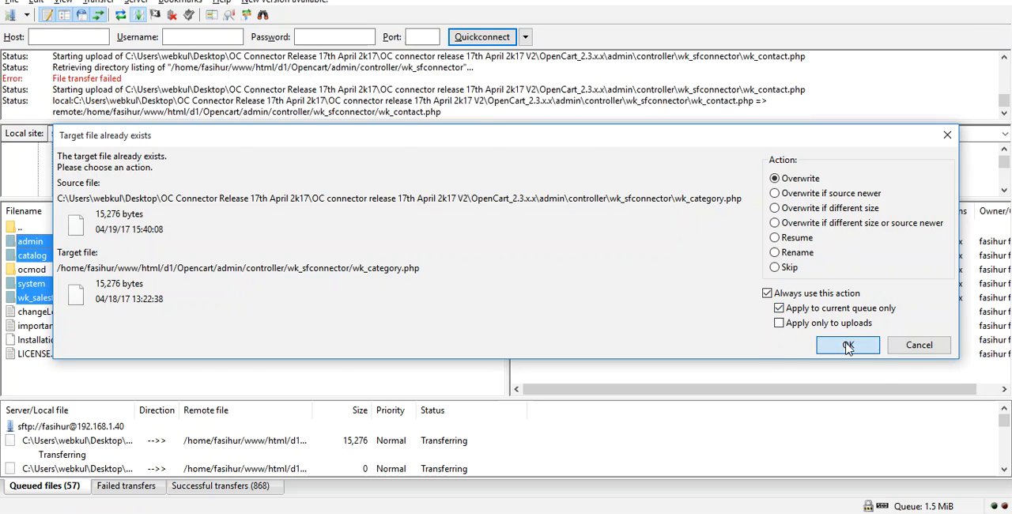
pyautogui.click(846, 346)
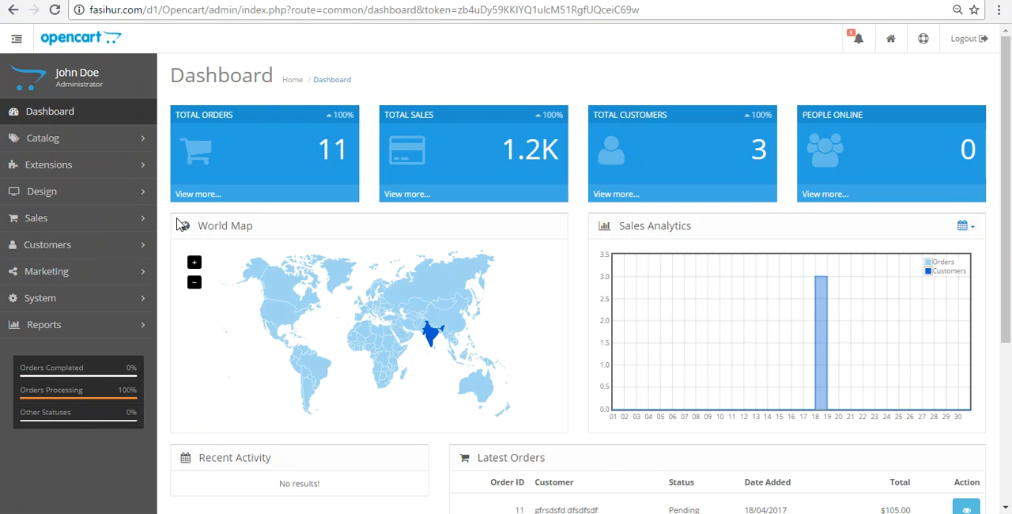
# Step: Open the Extensions list in the OpenCart admin and filter it by the Modules type
pyautogui.click(98, 168)
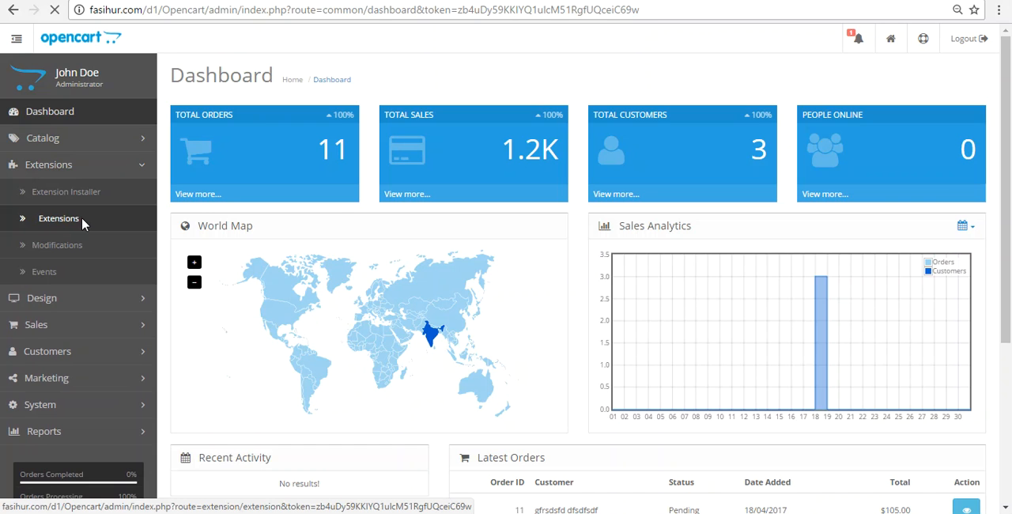
pyautogui.click(80, 220)
pyautogui.click(359, 206)
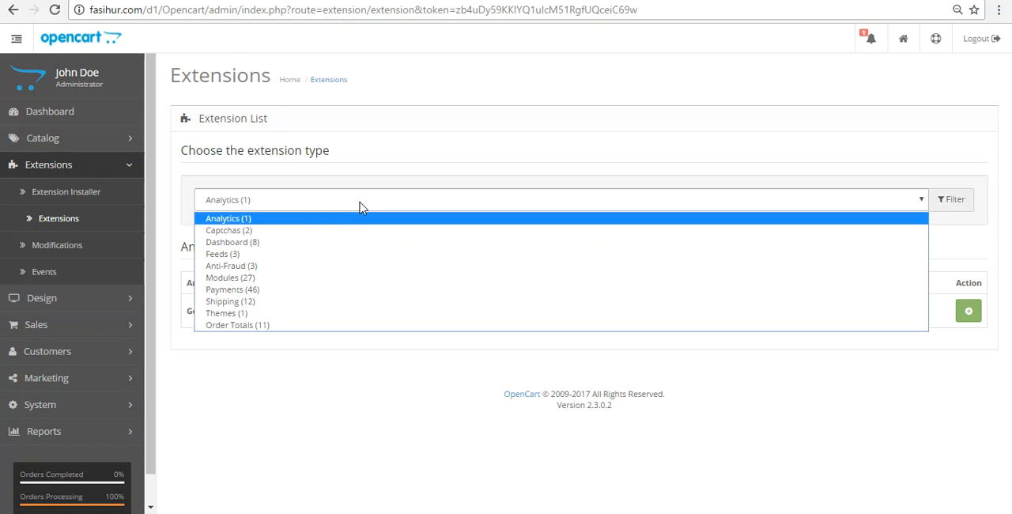
pyautogui.click(234, 278)
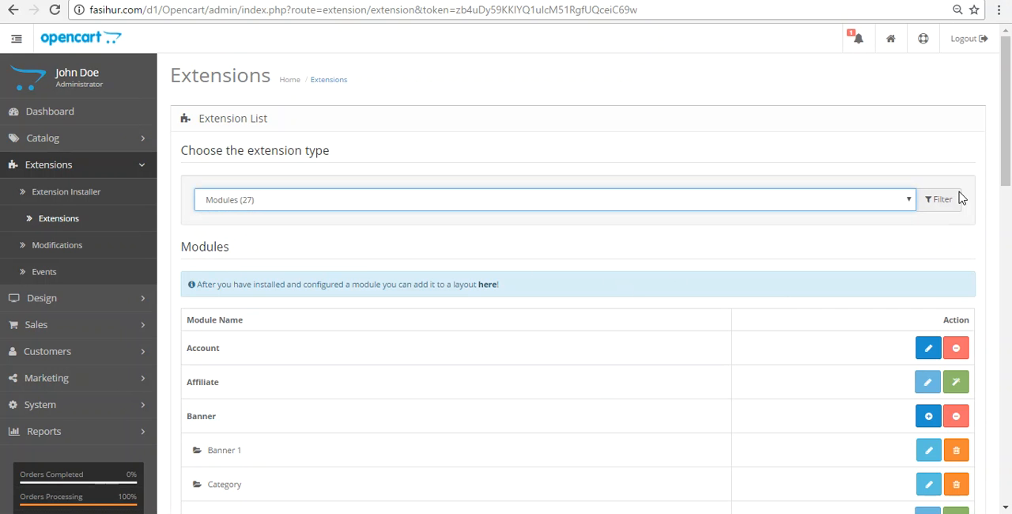
# Step: Install the SalesForce Connector module and open its settings for editing
pyautogui.moveTo(1007, 165); pyautogui.dragTo(1010, 421)
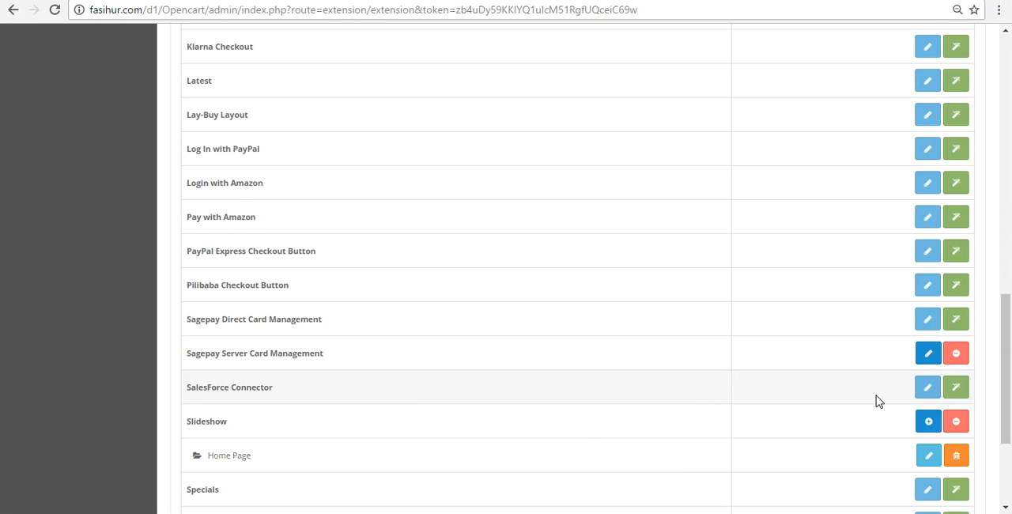
pyautogui.click(953, 389)
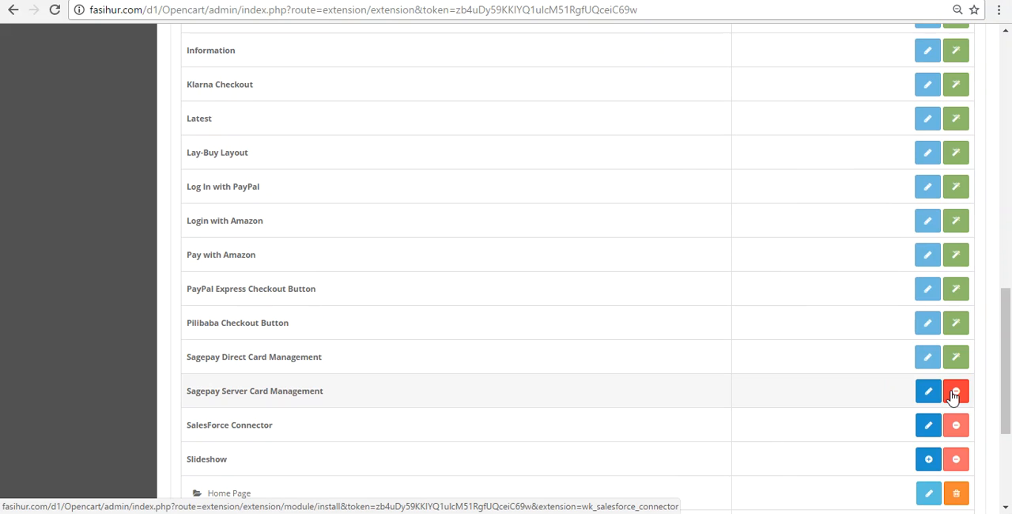
pyautogui.moveTo(1009, 394); pyautogui.dragTo(1010, 403)
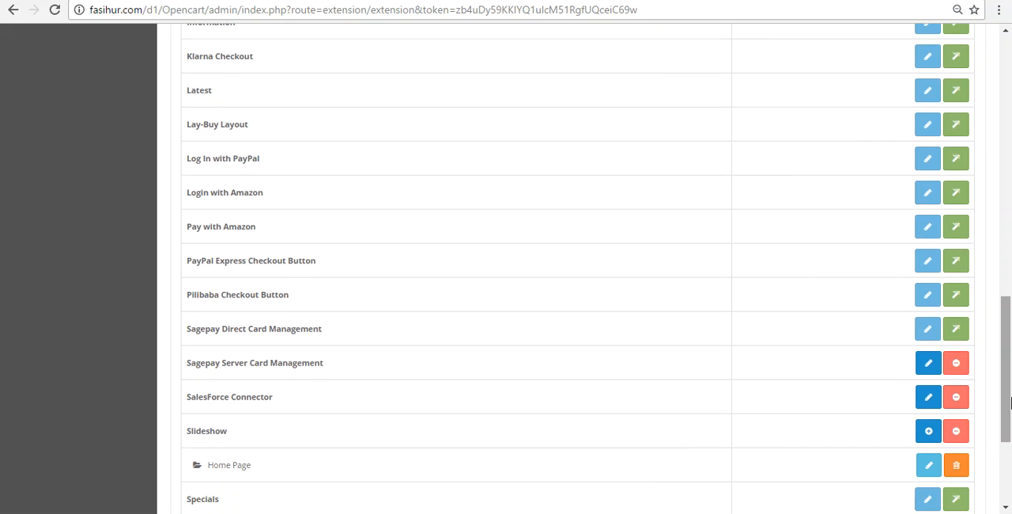
pyautogui.click(930, 398)
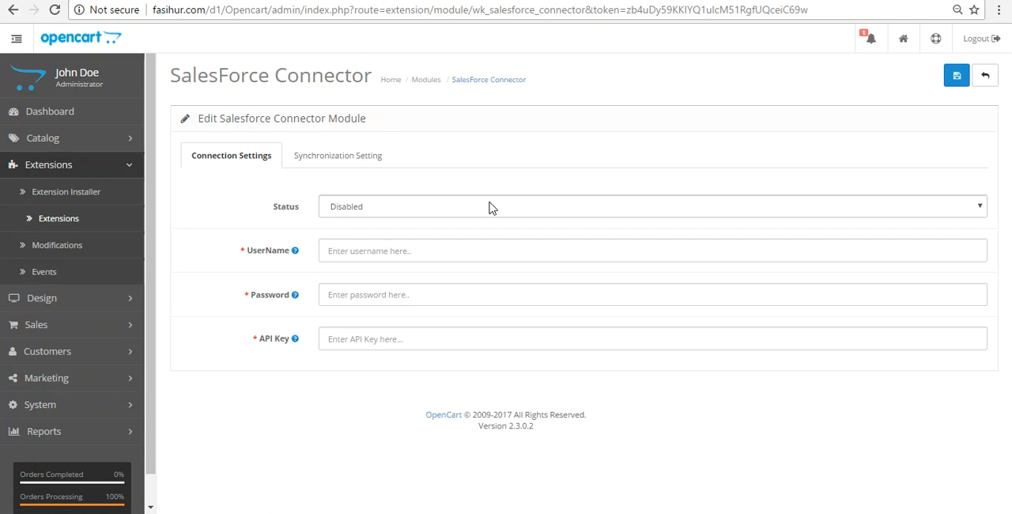
# Step: Enter the Salesforce username, password and API key, set the connector's Status to Enabled, and save the connection settings
pyautogui.click(602, 329)
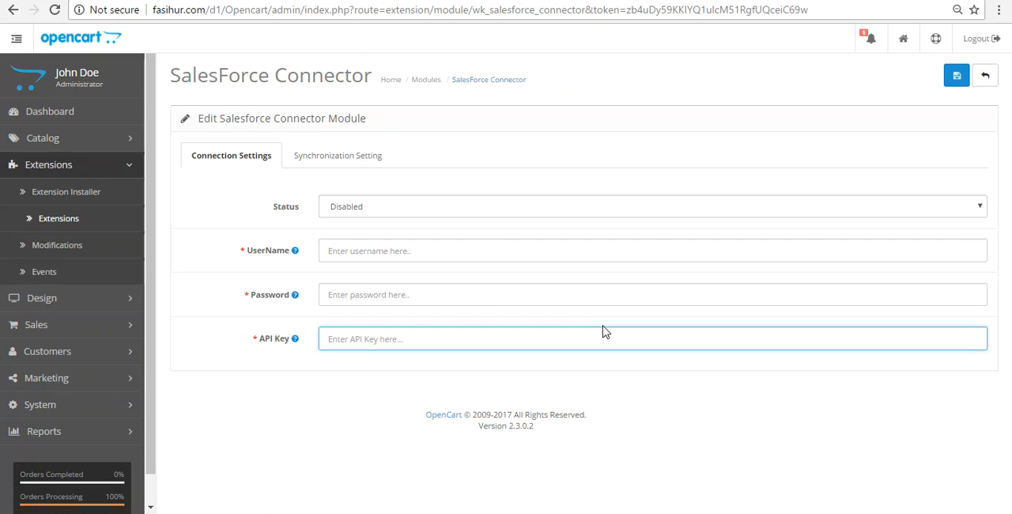
pyautogui.click(366, 247)
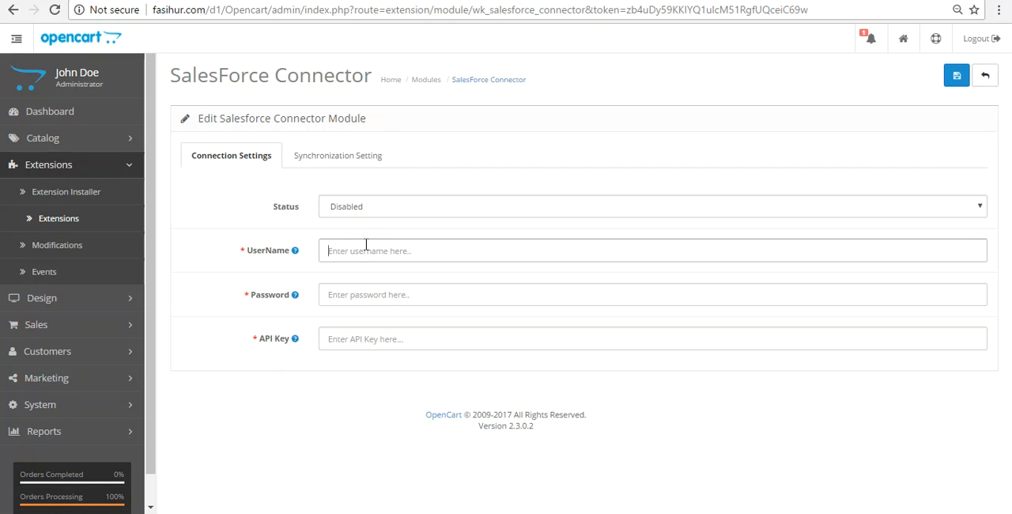
pyautogui.write('opencart@test.com')
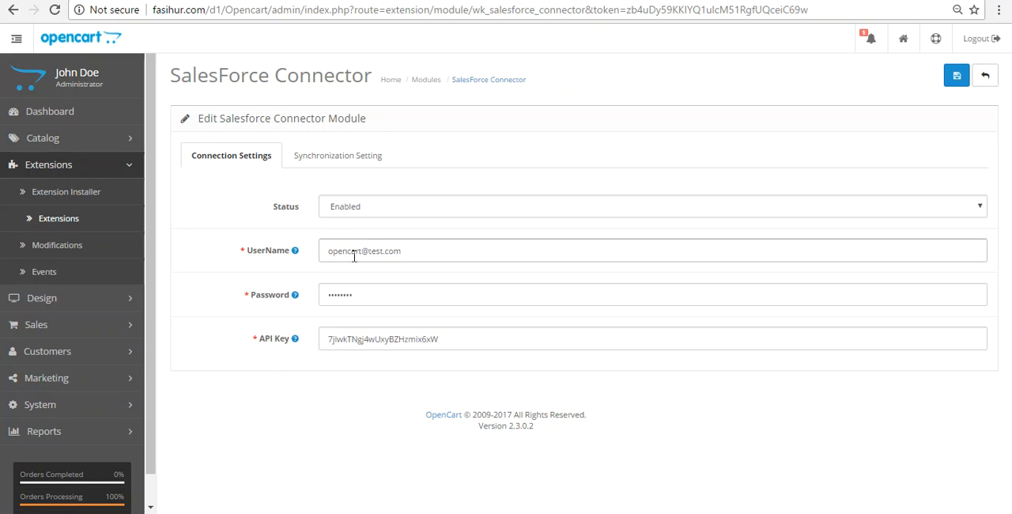
pyautogui.doubleClick(330, 339)
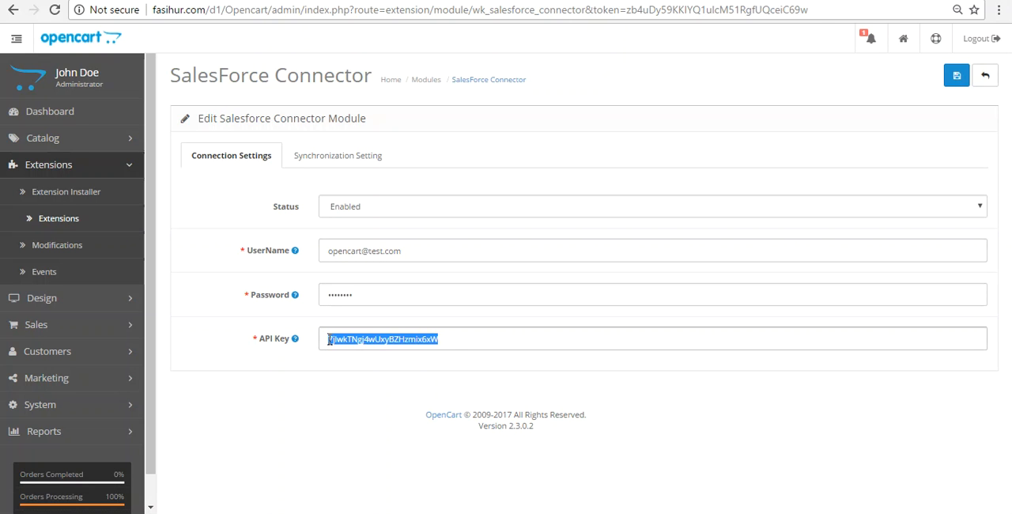
pyautogui.click(456, 340)
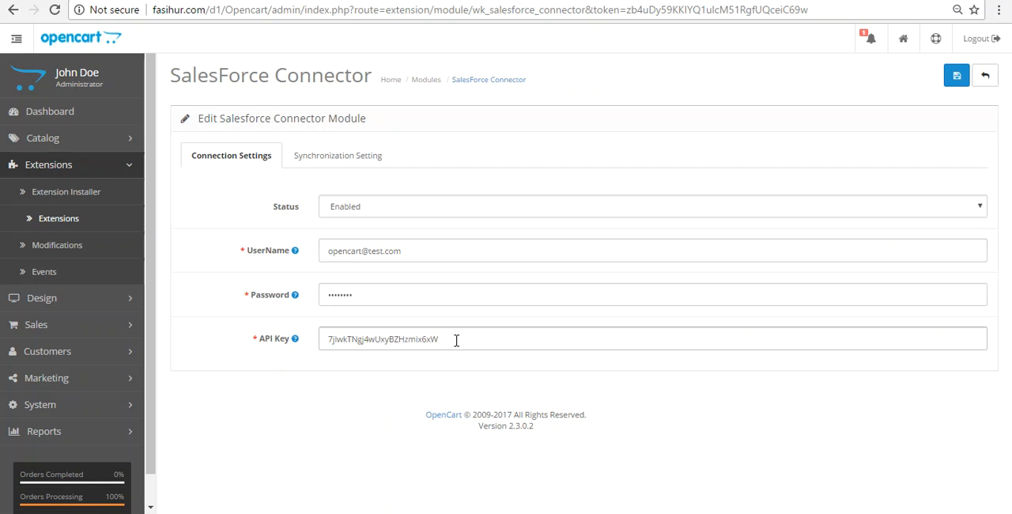
pyautogui.click(375, 207)
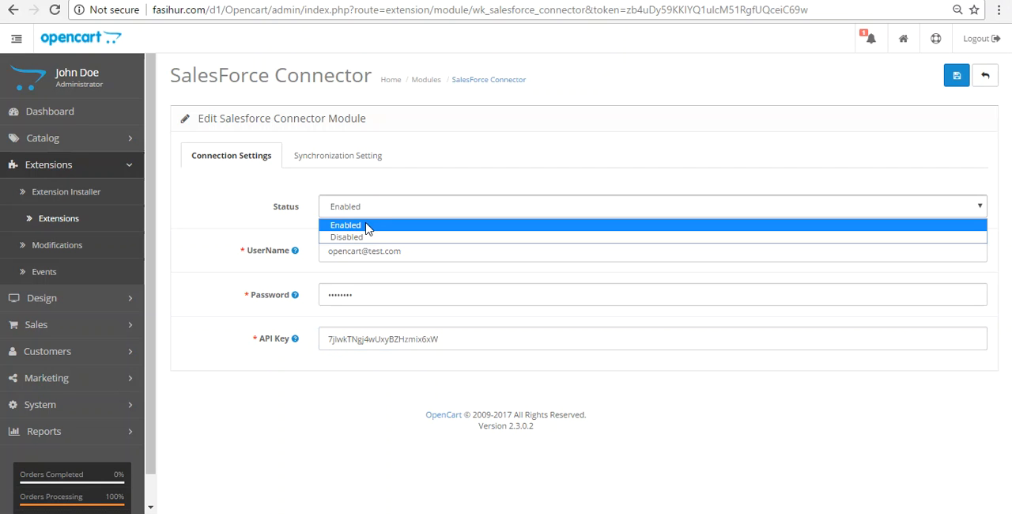
pyautogui.click(365, 227)
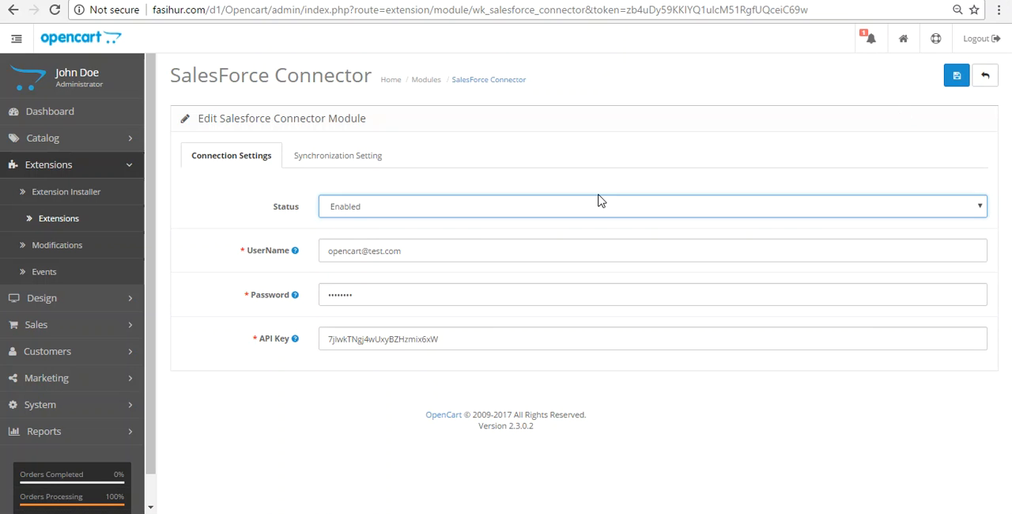
pyautogui.click(957, 77)
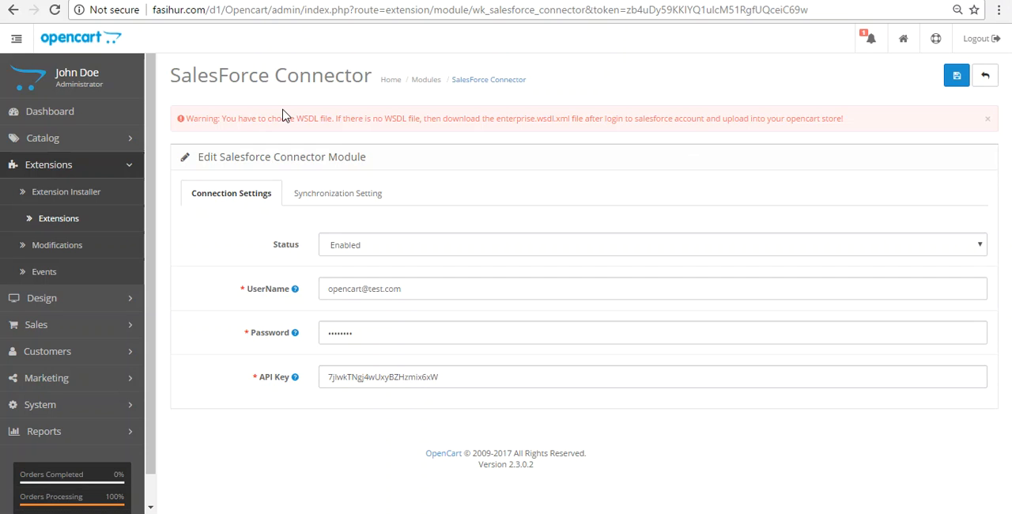
# Step: Open the connector's Synchronization Setting and consult the Webkul blog guide on generating an enterprise WSDL file from Salesforce
pyautogui.moveTo(271, 118); pyautogui.dragTo(323, 123)
pyautogui.click(324, 121)
pyautogui.click(332, 199)
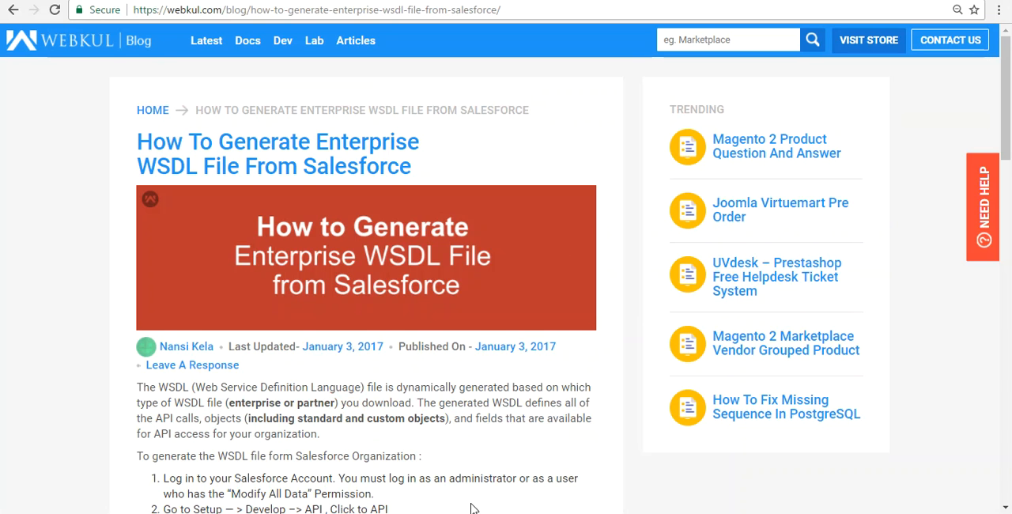
pyautogui.moveTo(1008, 146); pyautogui.dragTo(1008, 165)
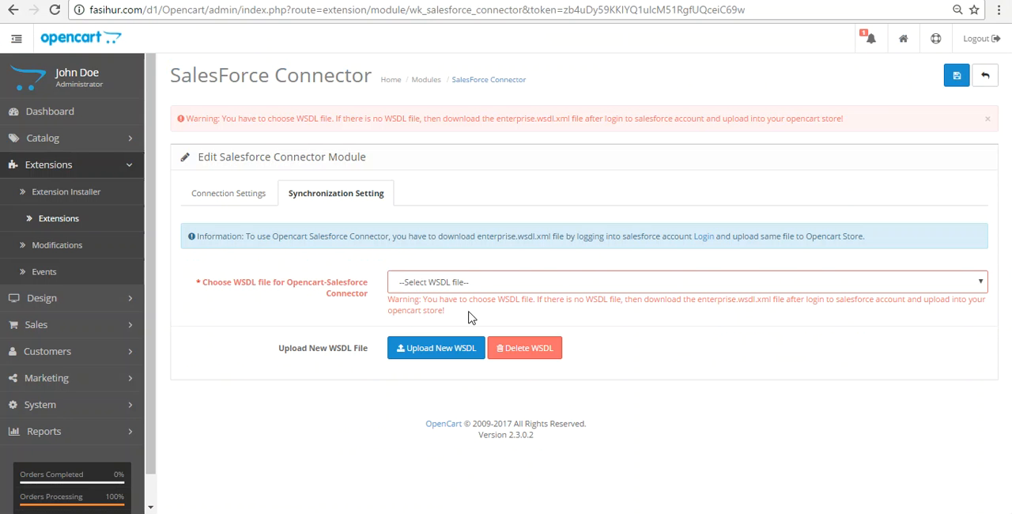
# Step: Upload enterprise.wsdl.xml.xml from the Downloads folder as the connector's new WSDL file, using its original file name
pyautogui.click(443, 348)
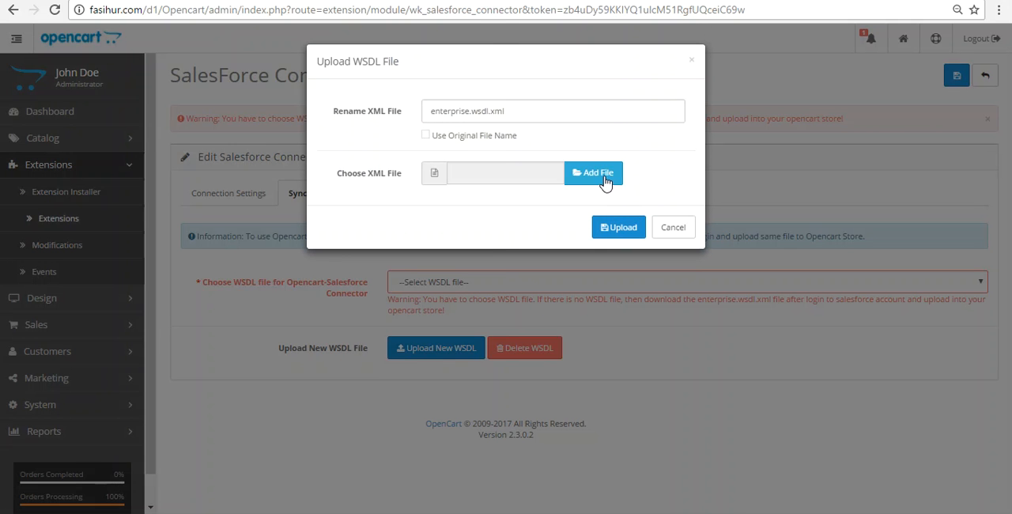
pyautogui.click(602, 175)
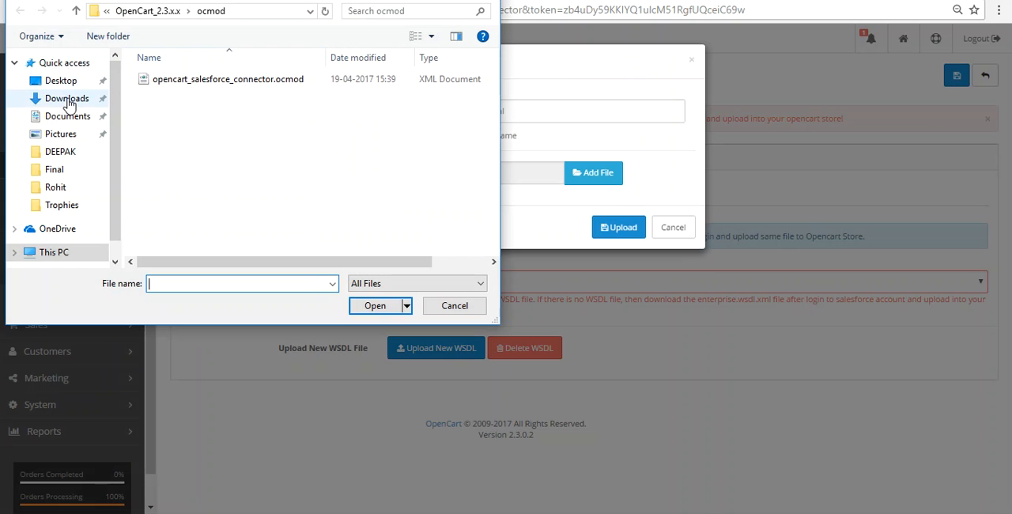
pyautogui.click(68, 100)
pyautogui.doubleClick(434, 110)
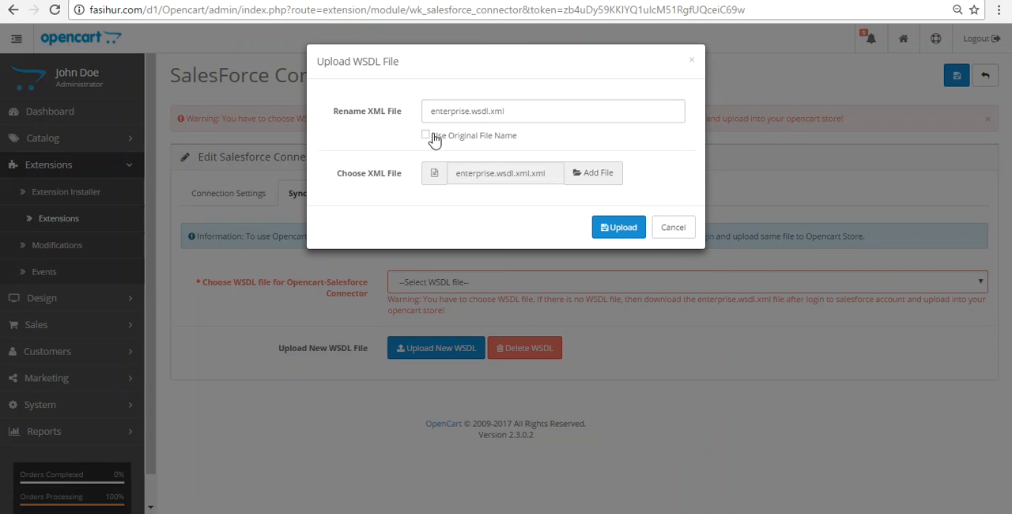
pyautogui.click(426, 136)
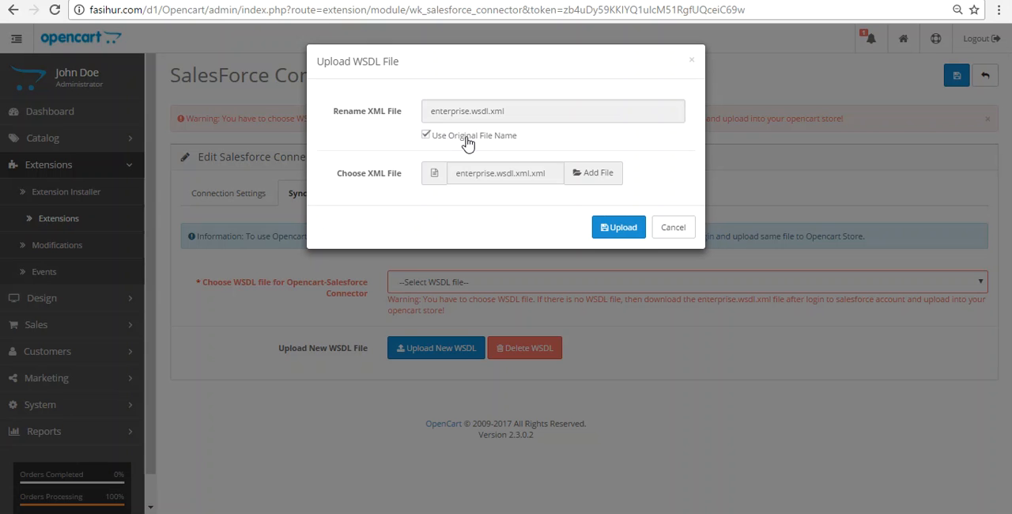
pyautogui.click(619, 235)
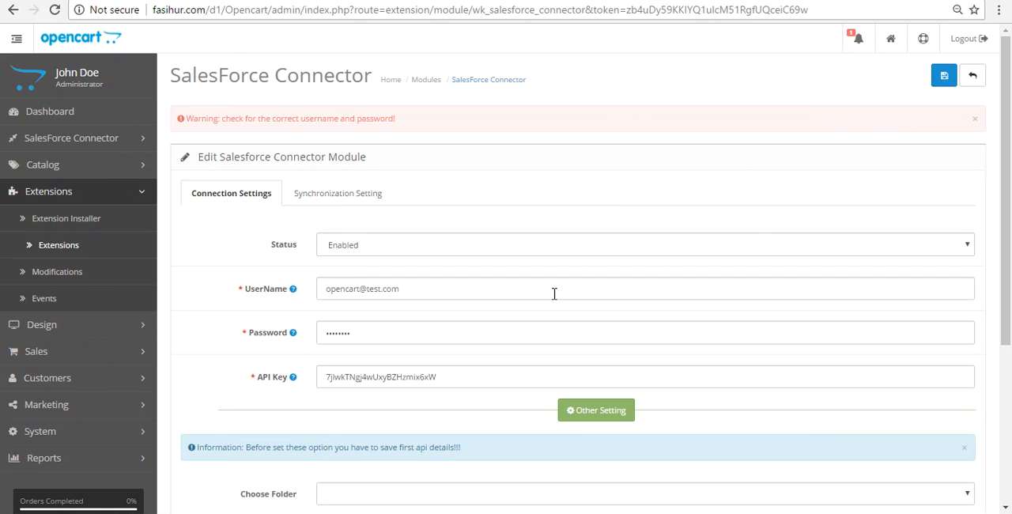
# Step: Examine the connector's Other Setting fields for folder, price books and client type, and the credentials warning above the connection settings
pyautogui.scroll(-3, 589, 305)
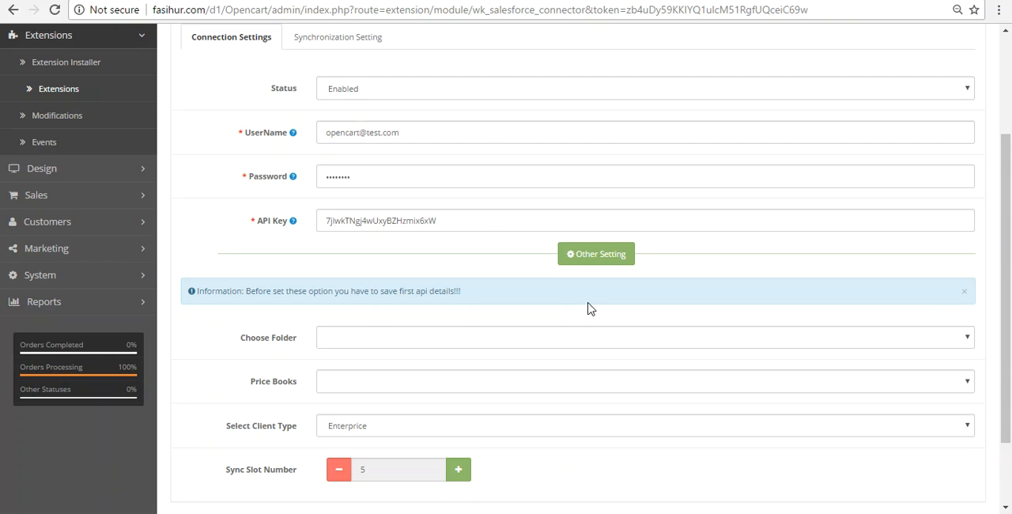
pyautogui.moveTo(1010, 283); pyautogui.dragTo(1010, 313)
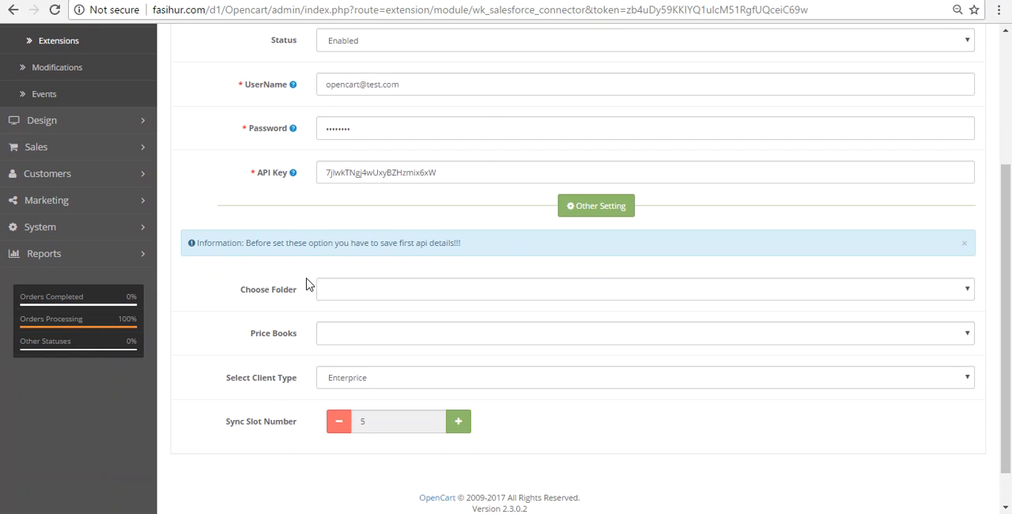
pyautogui.click(417, 289)
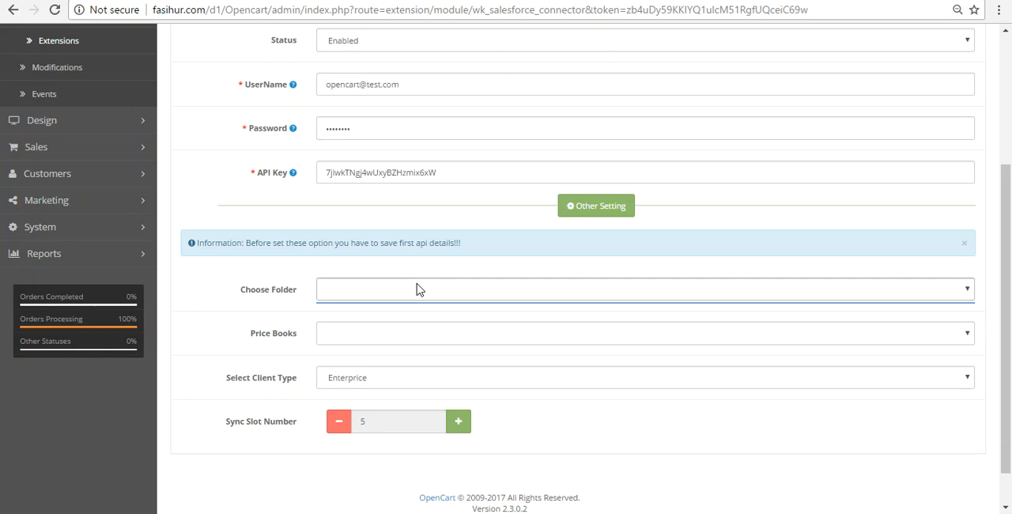
pyautogui.click(273, 310)
pyautogui.click(284, 343)
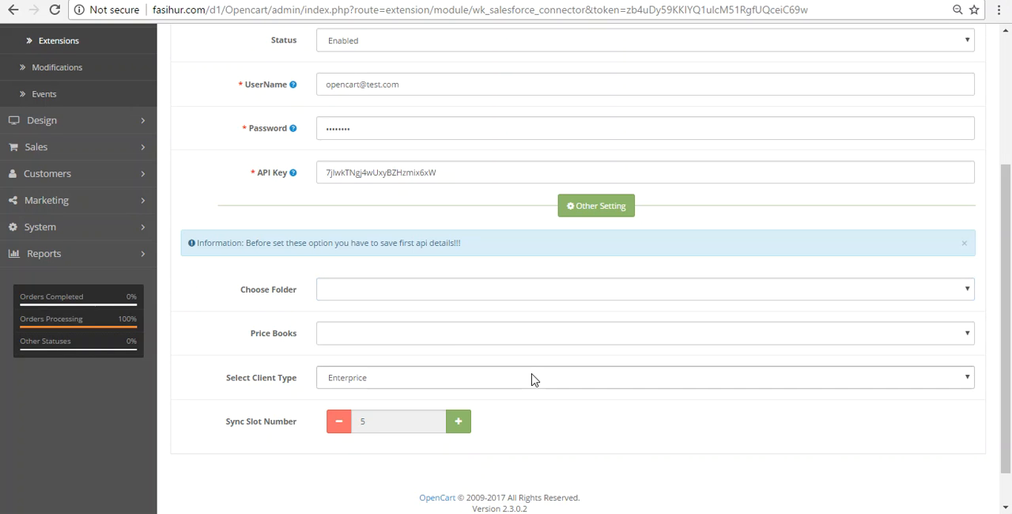
pyautogui.click(356, 379)
pyautogui.click(355, 384)
pyautogui.scroll(3, 984, 335)
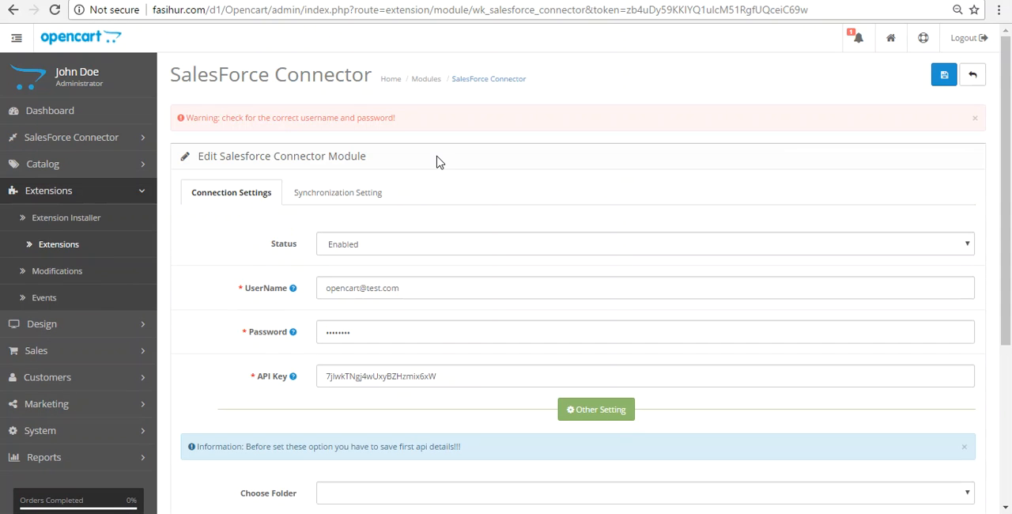
pyautogui.moveTo(221, 118); pyautogui.dragTo(362, 119)
pyautogui.click(360, 120)
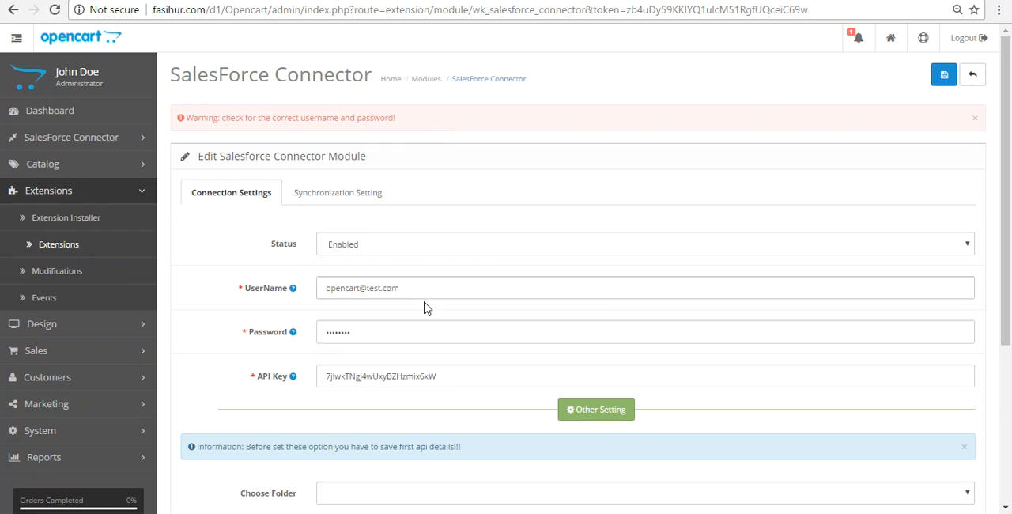
pyautogui.click(378, 334)
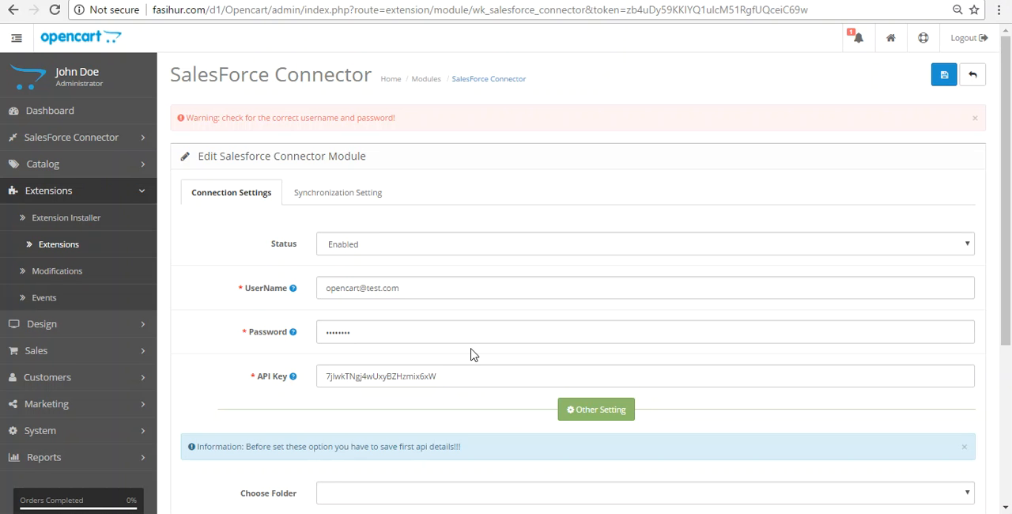
# Step: Choose enterprise.wsdl.xml as the connector's WSDL file in the Synchronization Setting and save the module
pyautogui.click(346, 194)
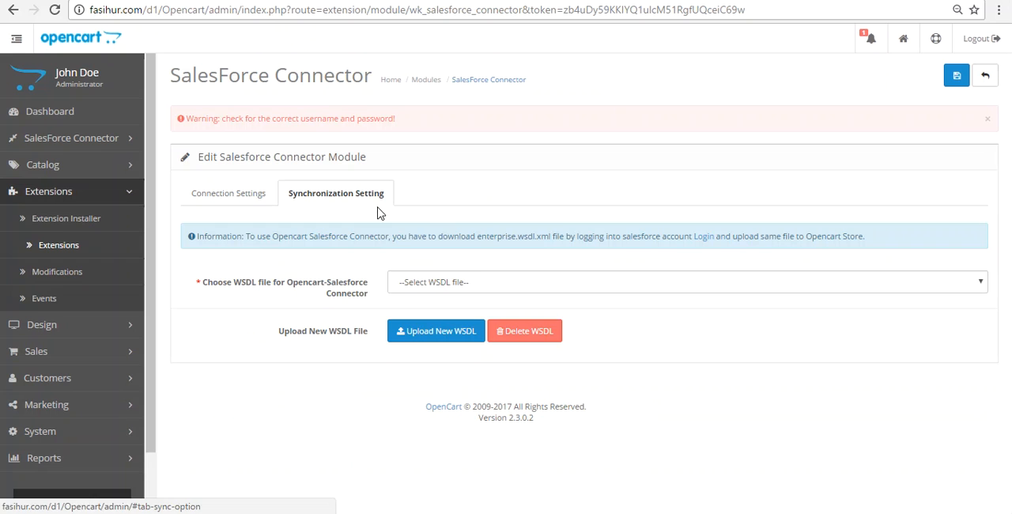
pyautogui.click(471, 286)
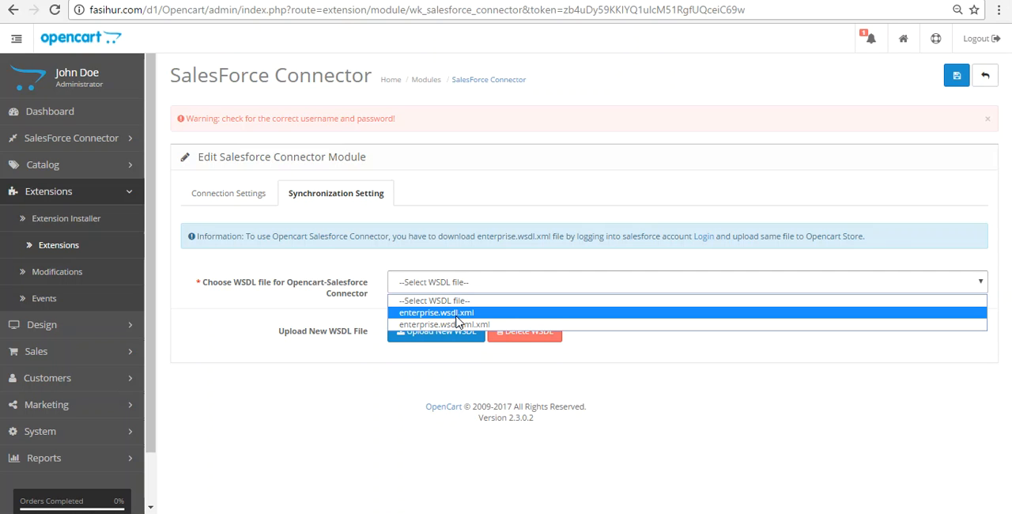
pyautogui.click(456, 314)
pyautogui.click(958, 77)
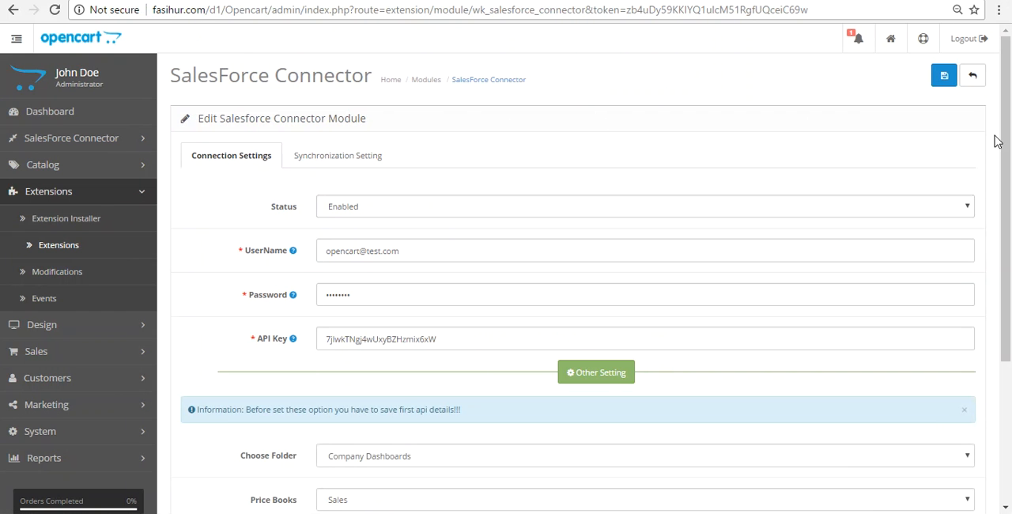
# Step: In the connector's Other Setting options, choose the Shared Documents folder and the Sales price book
pyautogui.moveTo(1005, 172); pyautogui.dragTo(1010, 264)
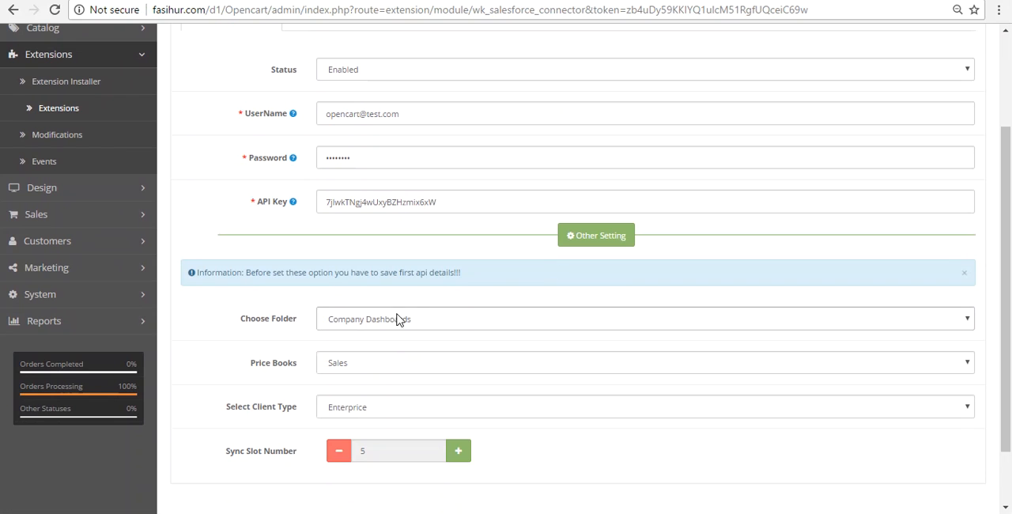
pyautogui.click(438, 319)
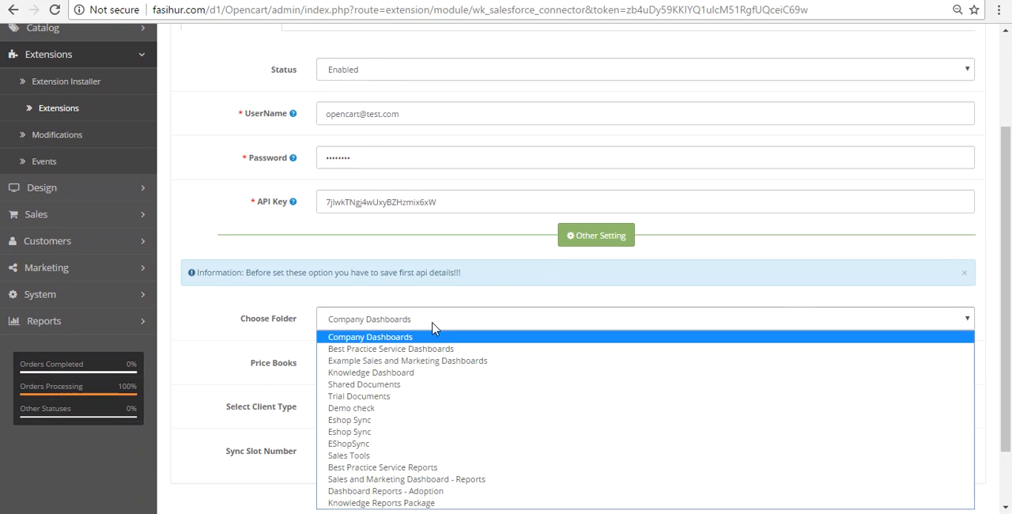
pyautogui.click(384, 385)
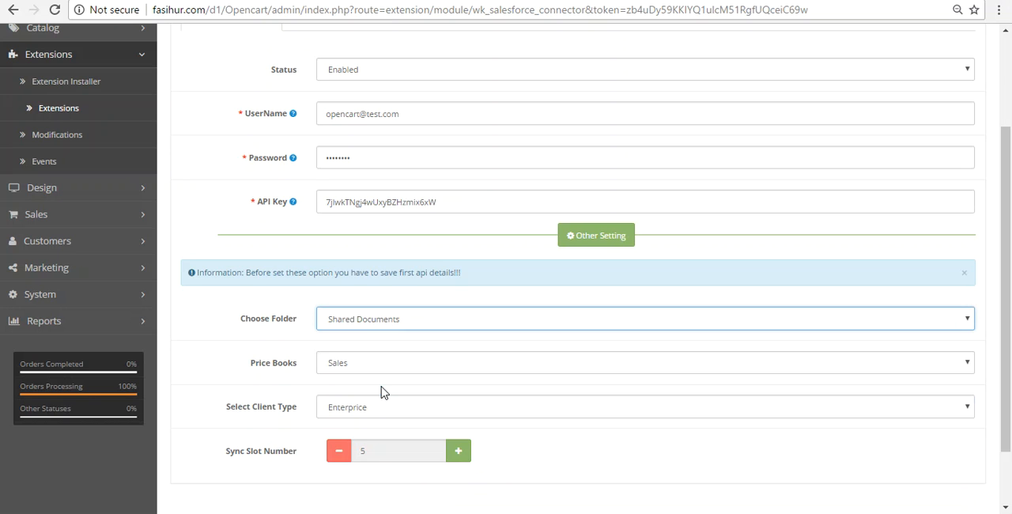
pyautogui.click(409, 360)
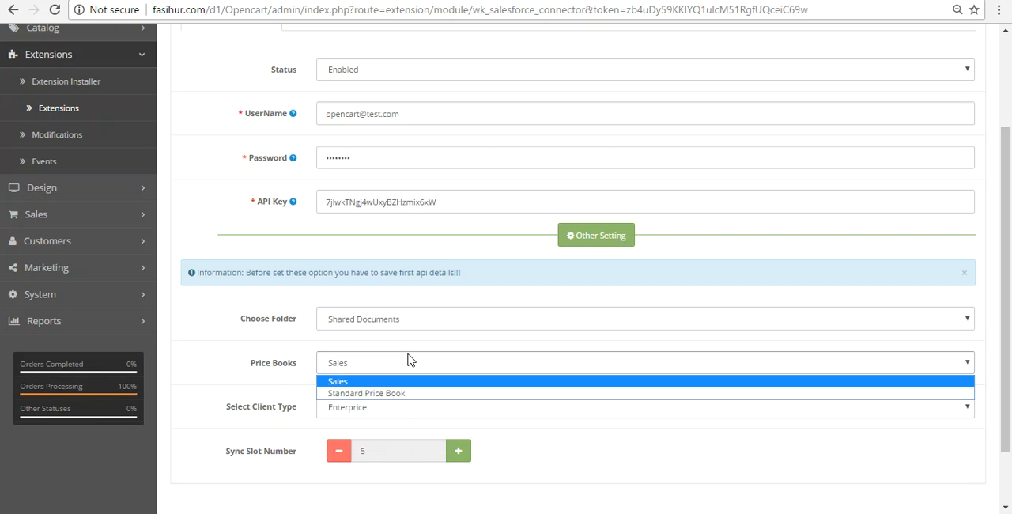
pyautogui.click(354, 381)
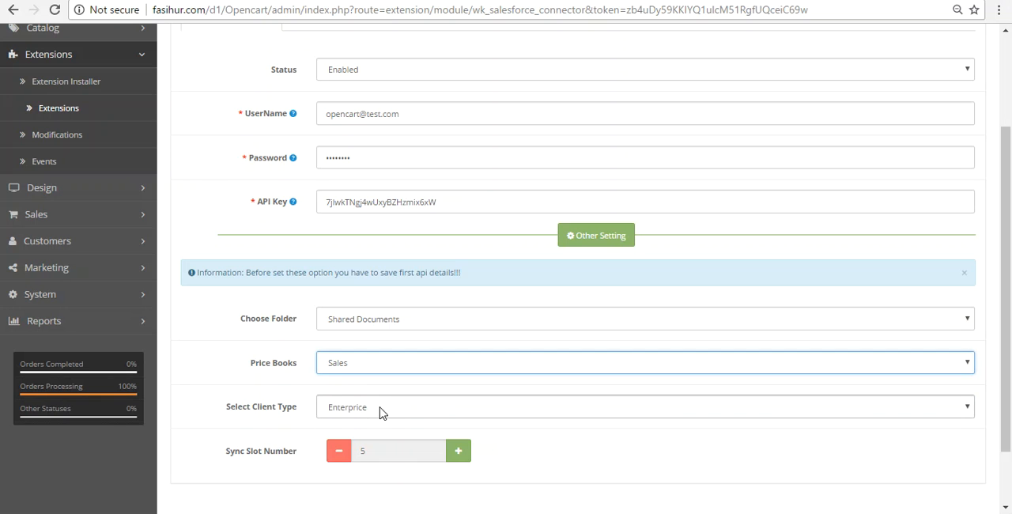
# Step: Set the Sync Slot Number to 20 and save the connector settings
pyautogui.click(457, 457)
pyautogui.click(457, 452)
pyautogui.click(457, 452)
pyautogui.click(457, 452)
pyautogui.click(456, 453)
pyautogui.click(457, 452)
pyautogui.click(457, 452)
pyautogui.click(457, 453)
pyautogui.click(457, 452)
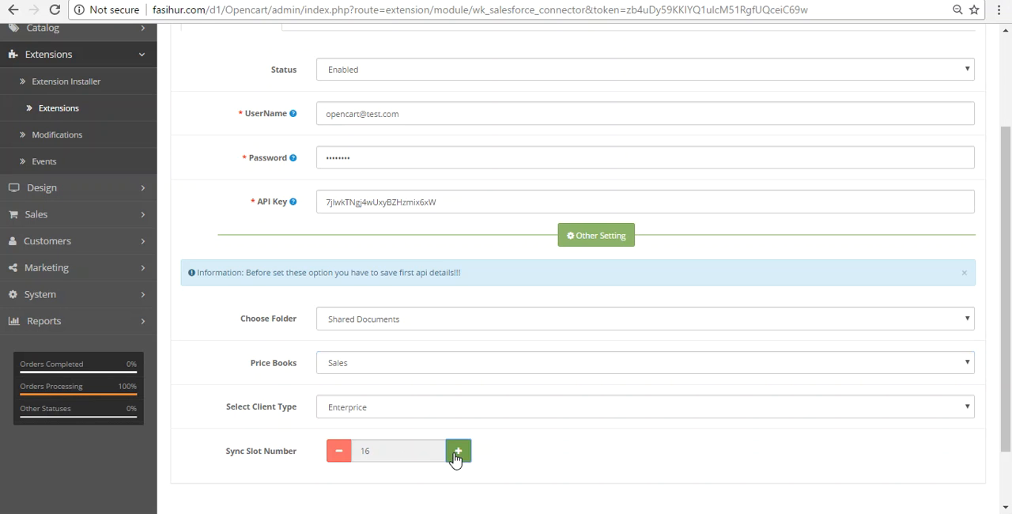
pyautogui.click(454, 459)
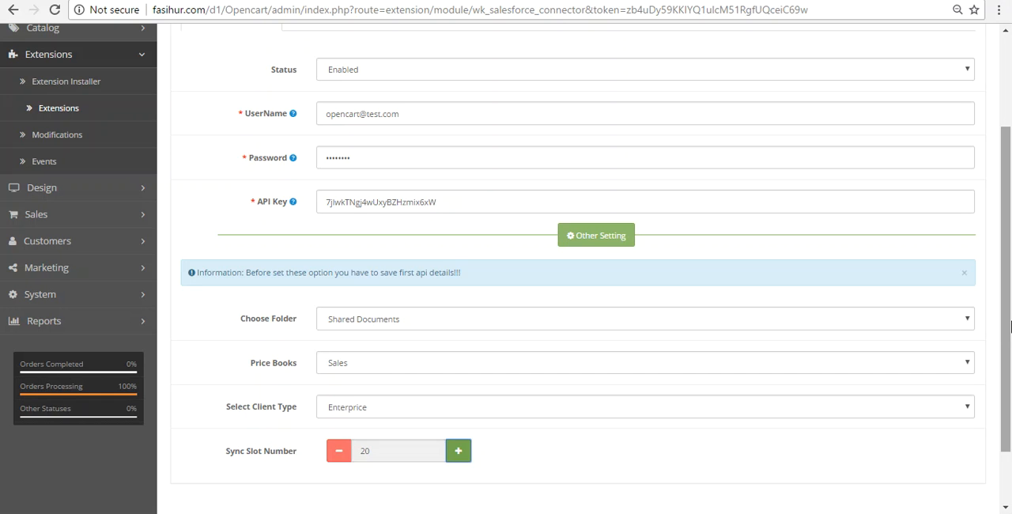
pyautogui.moveTo(1006, 411); pyautogui.dragTo(1010, 332)
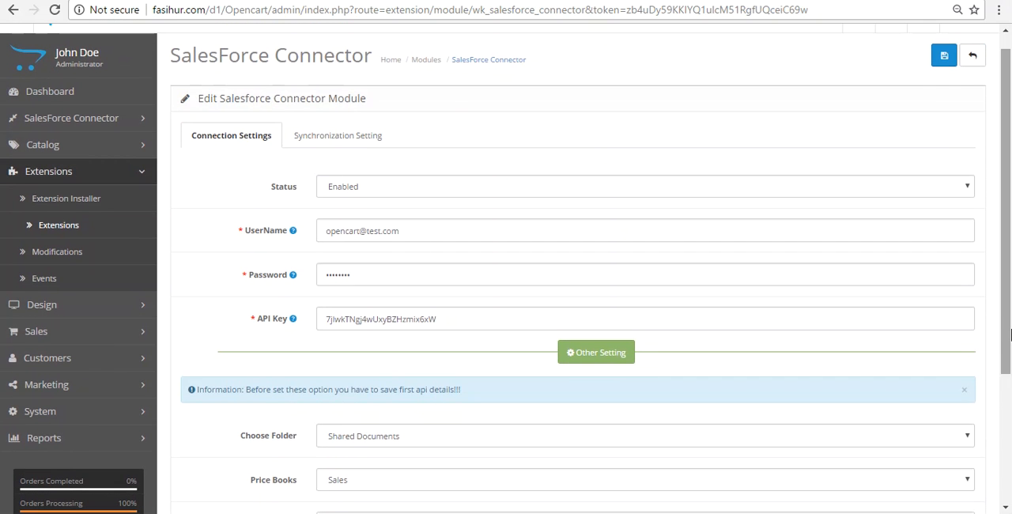
pyautogui.click(946, 61)
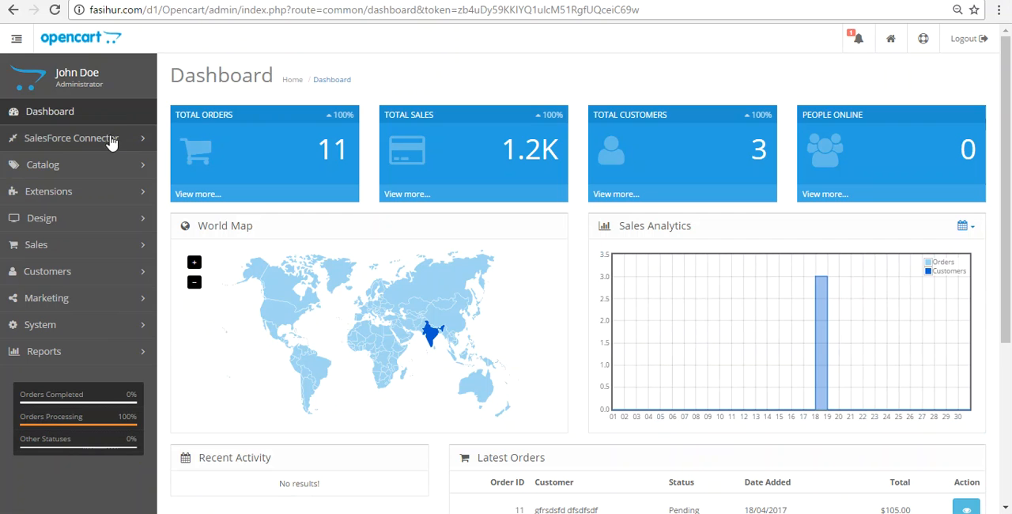
# Step: Open the SalesForce Connector's customer synchronization and export customers to Salesforce with the All Customer option
pyautogui.click(70, 140)
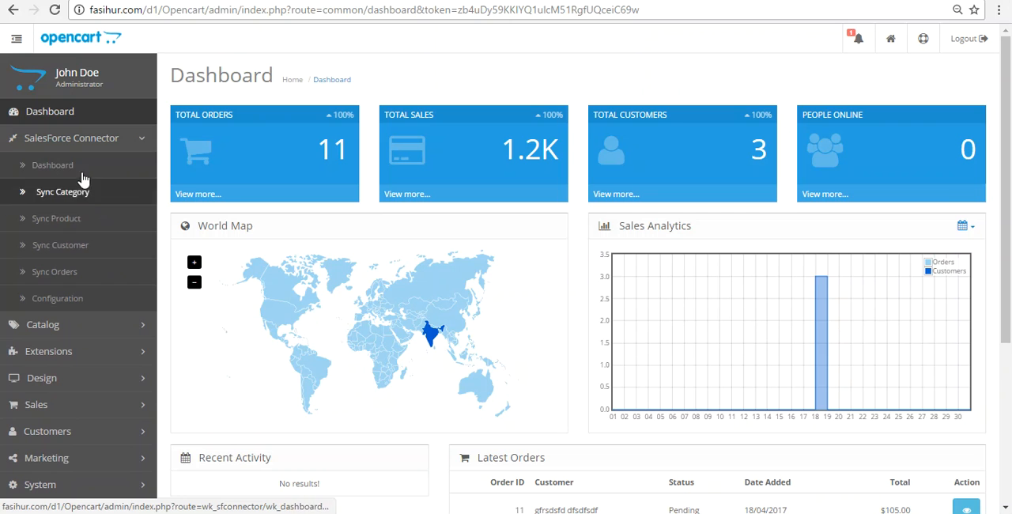
pyautogui.click(76, 253)
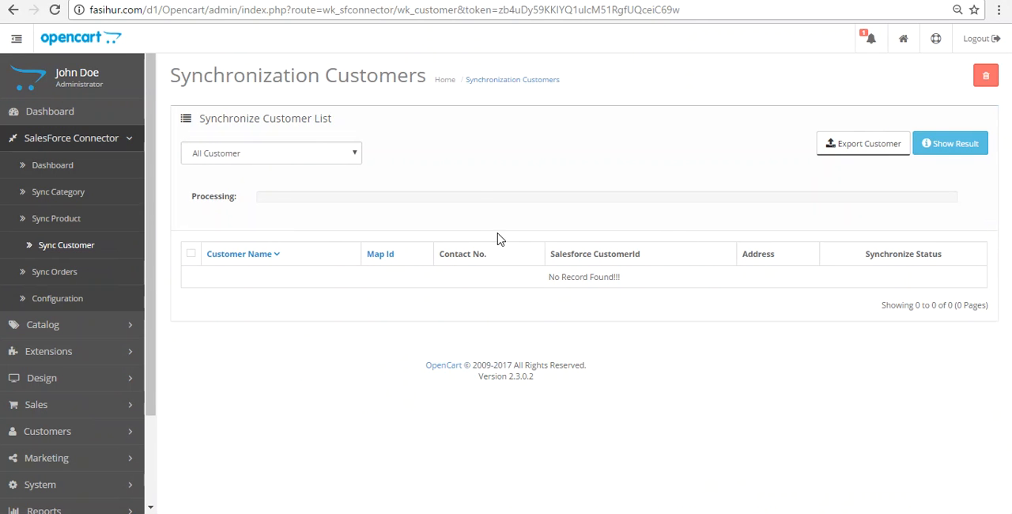
pyautogui.click(346, 161)
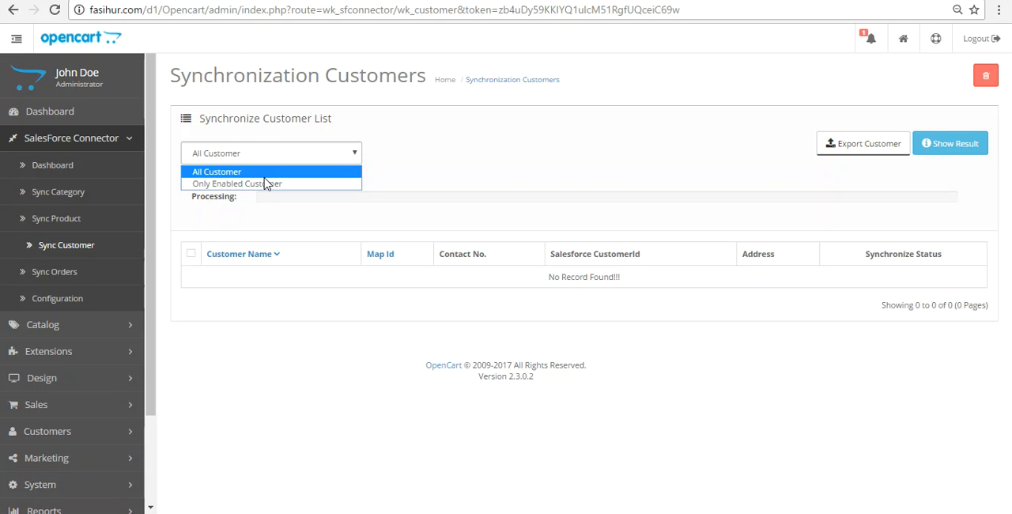
pyautogui.click(443, 172)
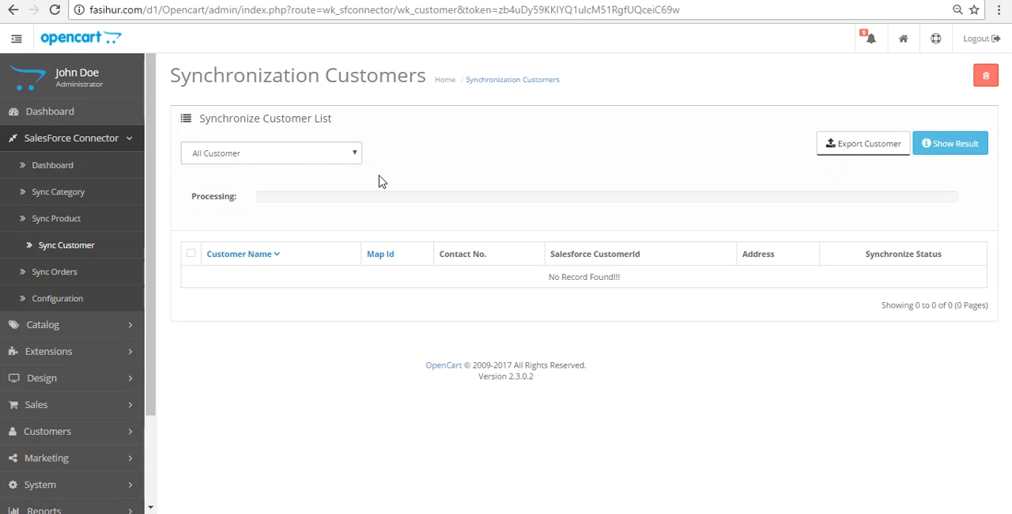
pyautogui.click(870, 151)
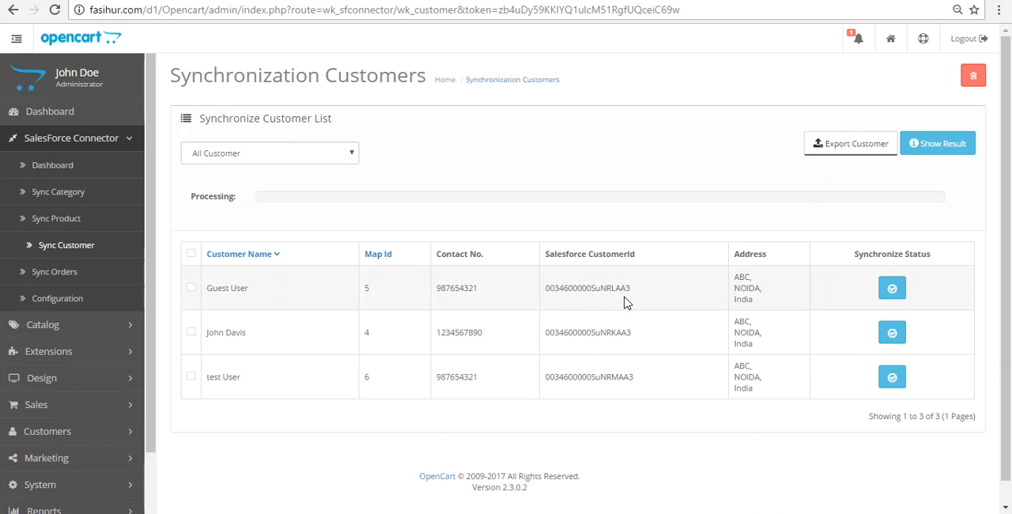
pyautogui.doubleClick(584, 288)
pyautogui.click(585, 288)
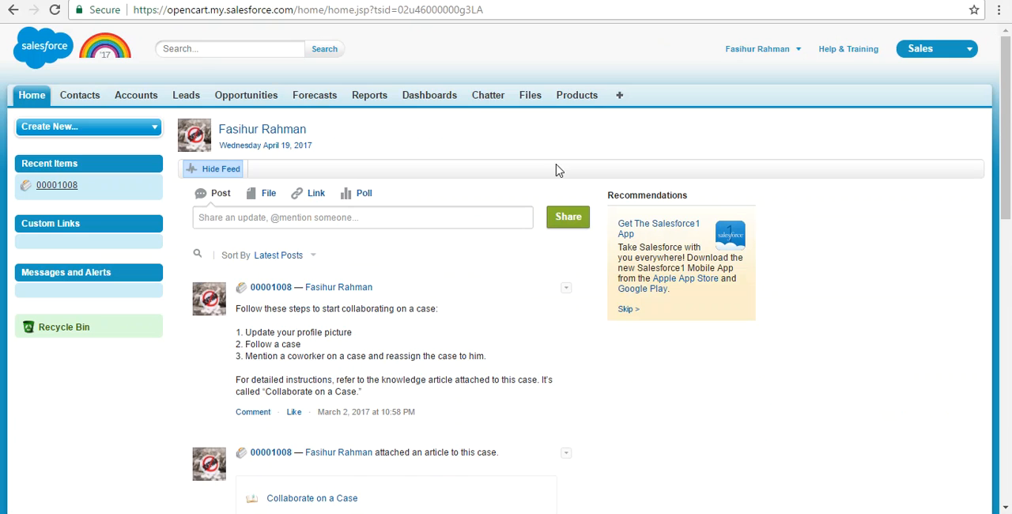
# Step: In Salesforce, switch to the eShopSync for Opencart app and check the exported records in the OpenCart-Salesforce Customers list
pyautogui.click(940, 57)
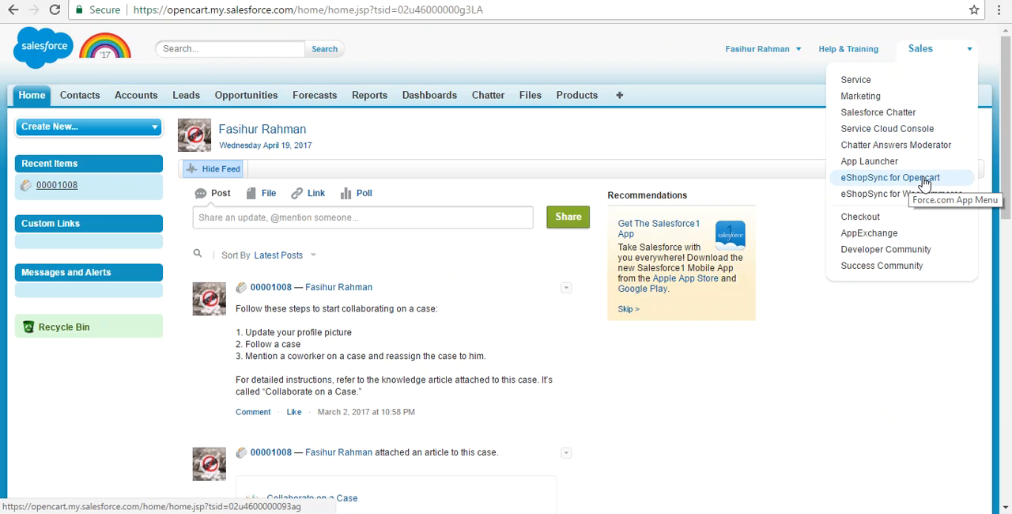
pyautogui.click(923, 182)
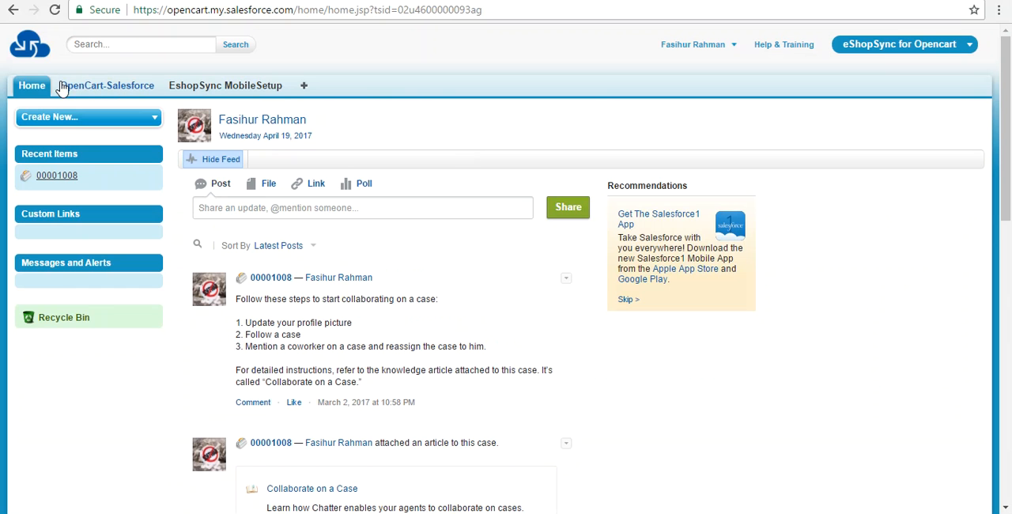
pyautogui.click(111, 91)
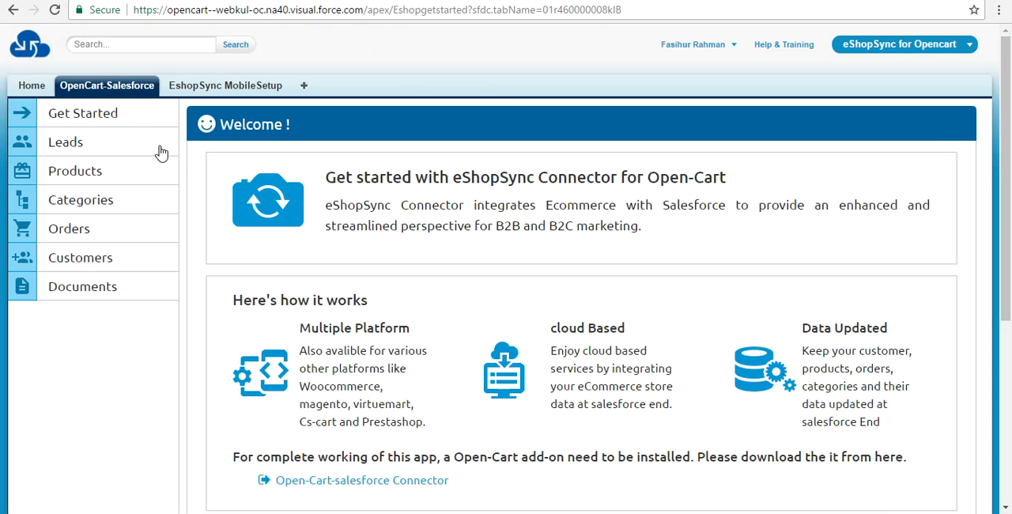
pyautogui.click(89, 267)
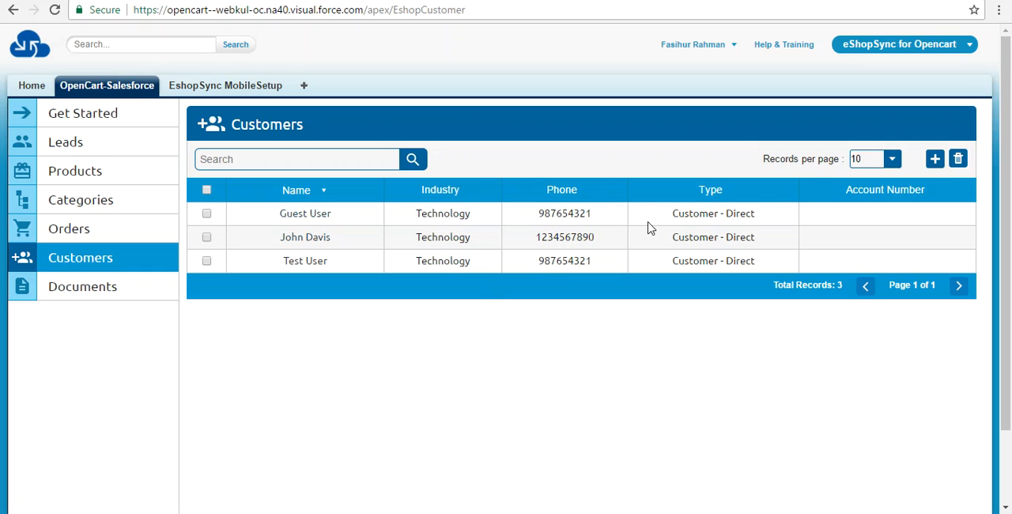
pyautogui.click(894, 164)
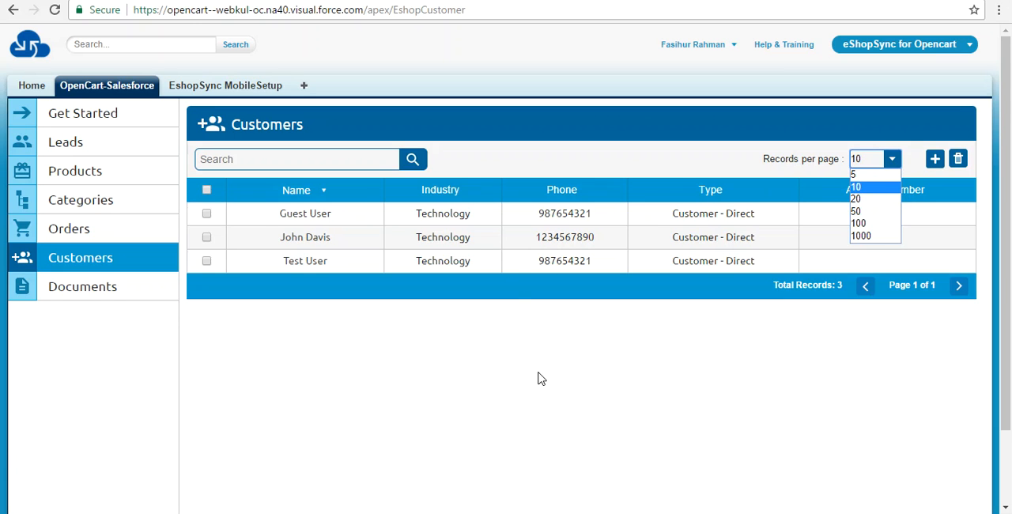
pyautogui.click(593, 296)
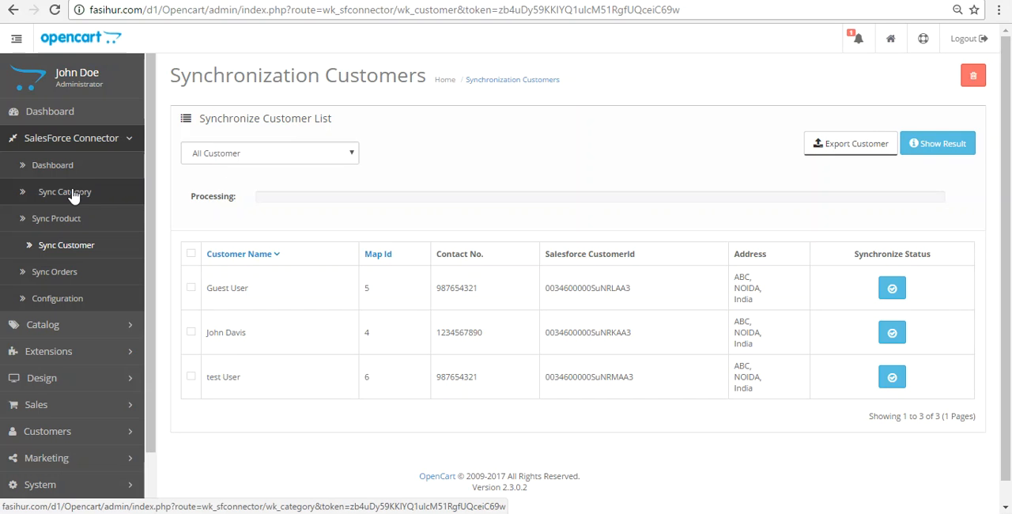
# Step: Back in the Opencart admin, open the connector's category synchronization and export categories with the All Category option
pyautogui.click(72, 194)
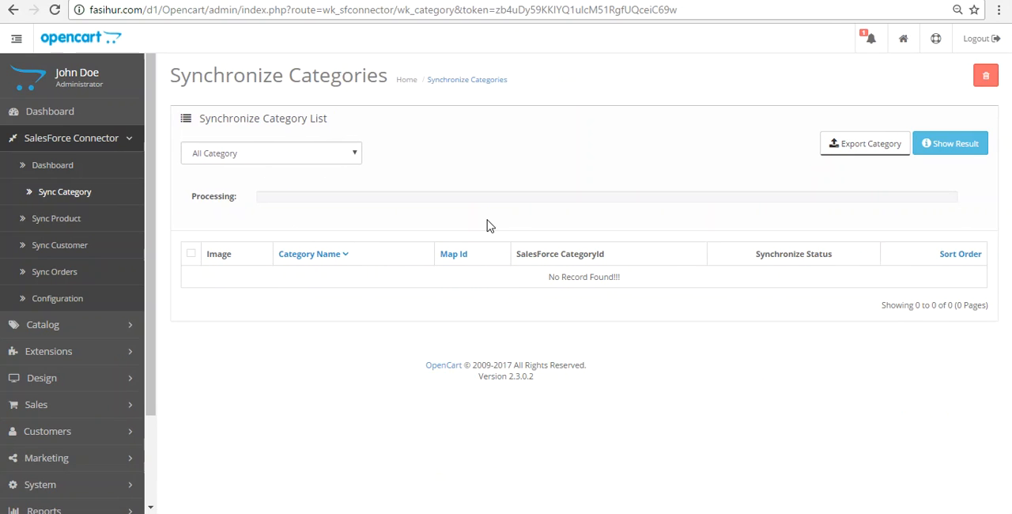
pyautogui.click(347, 156)
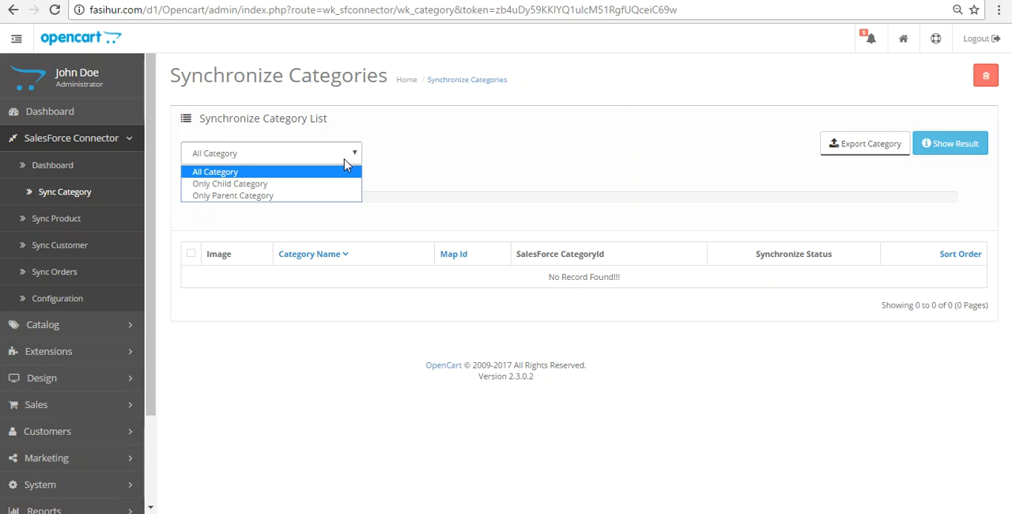
pyautogui.click(345, 161)
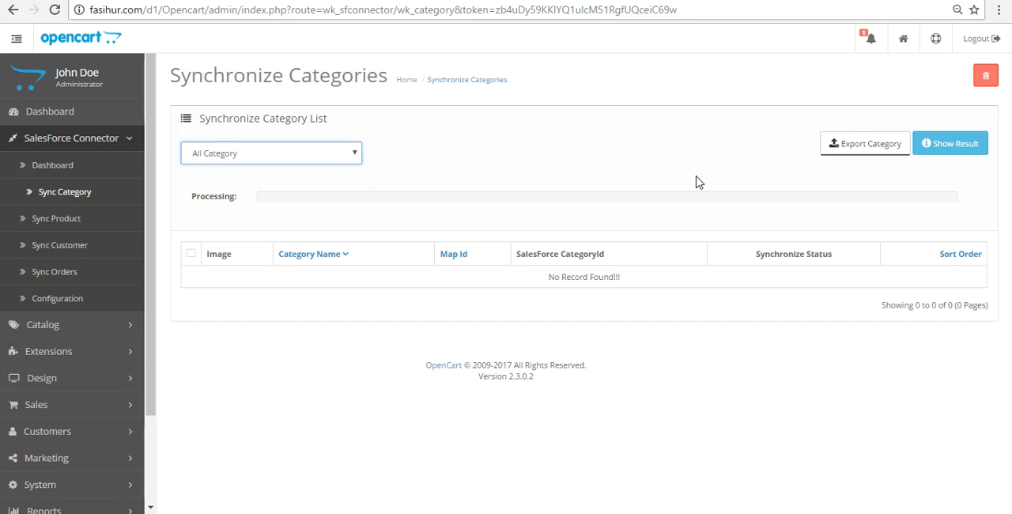
pyautogui.click(858, 151)
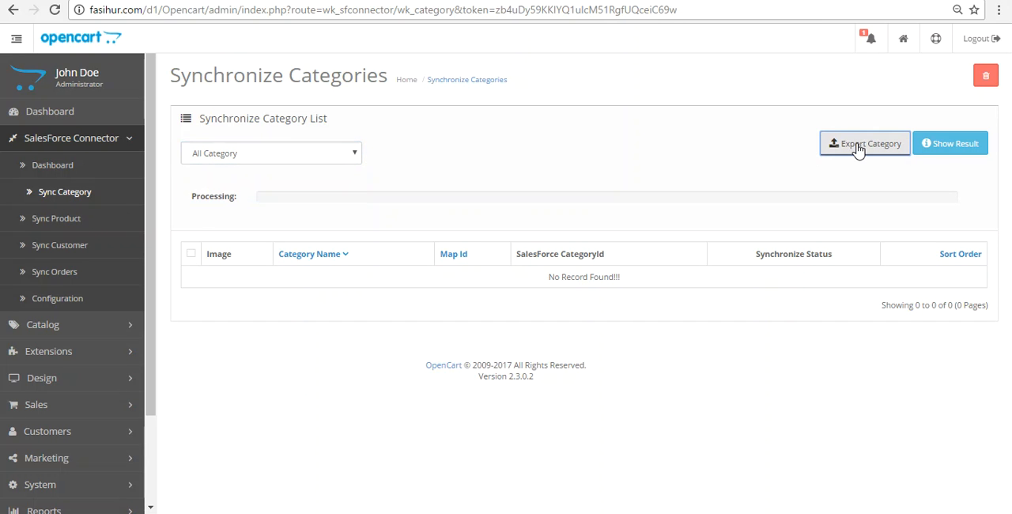
# Step: Look through the exported categories and their sync status in the Synchronize Category List, down to its end
pyautogui.scroll(-1, 814, 271)
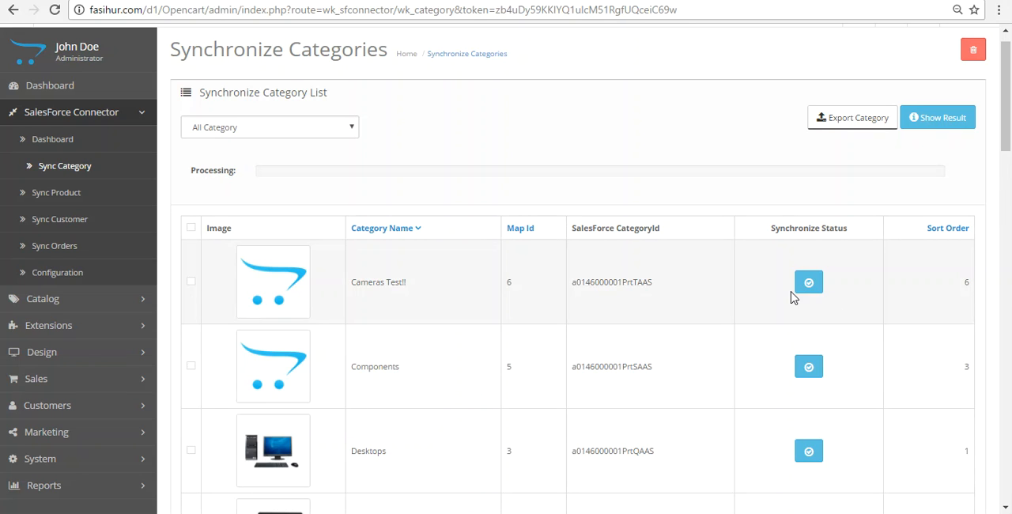
pyautogui.moveTo(1010, 54); pyautogui.dragTo(1011, 445)
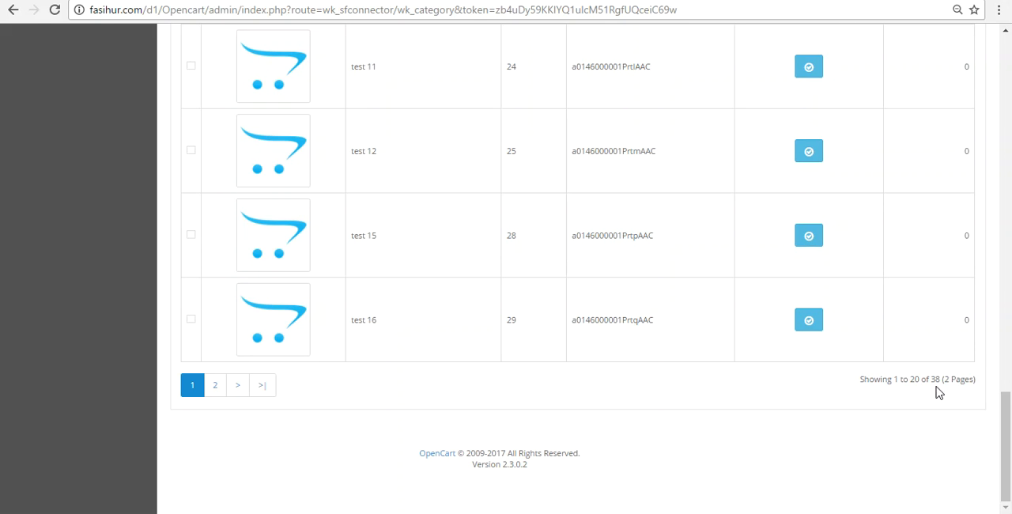
pyautogui.moveTo(1008, 395); pyautogui.dragTo(1010, 39)
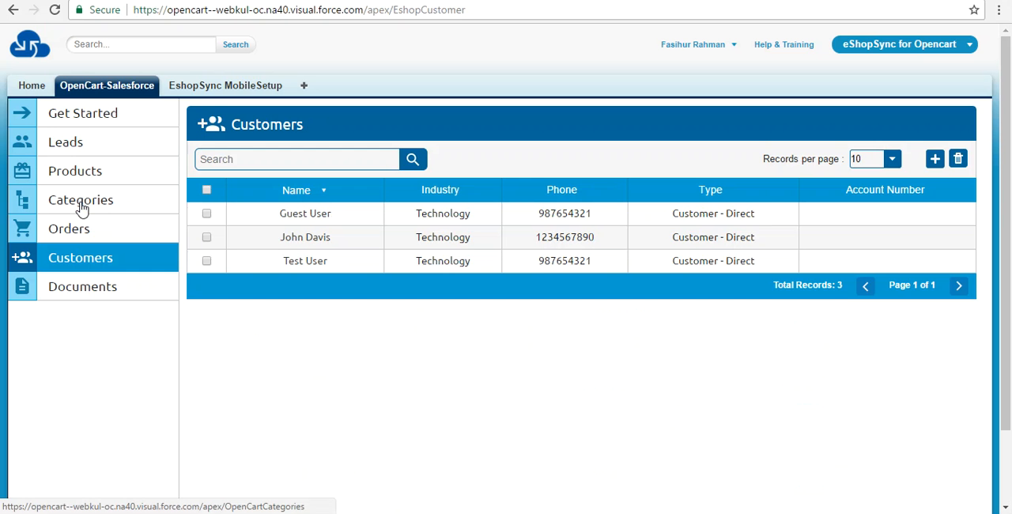
# Step: In Salesforce, open the OpenCart-Salesforce Categories list and check the exported category records and the records-per-page options
pyautogui.click(81, 205)
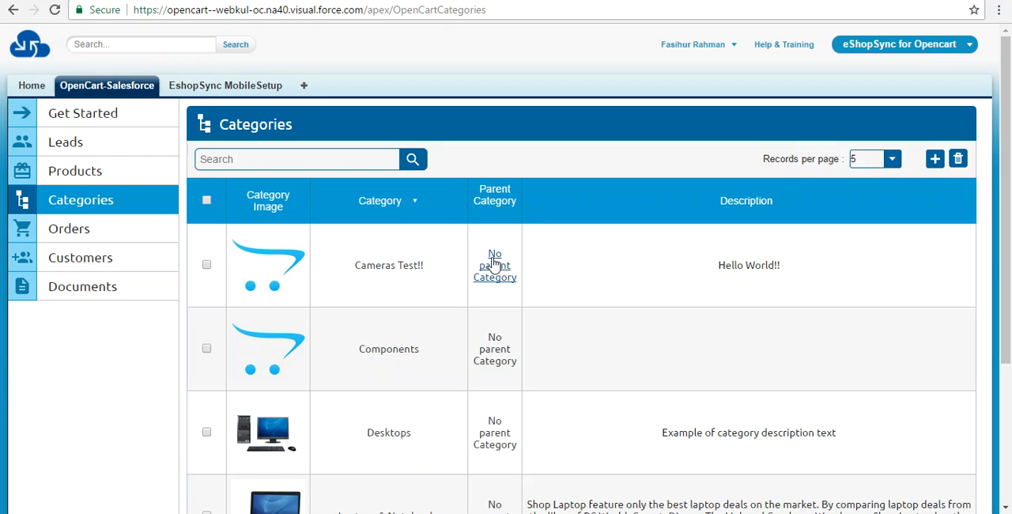
pyautogui.click(889, 160)
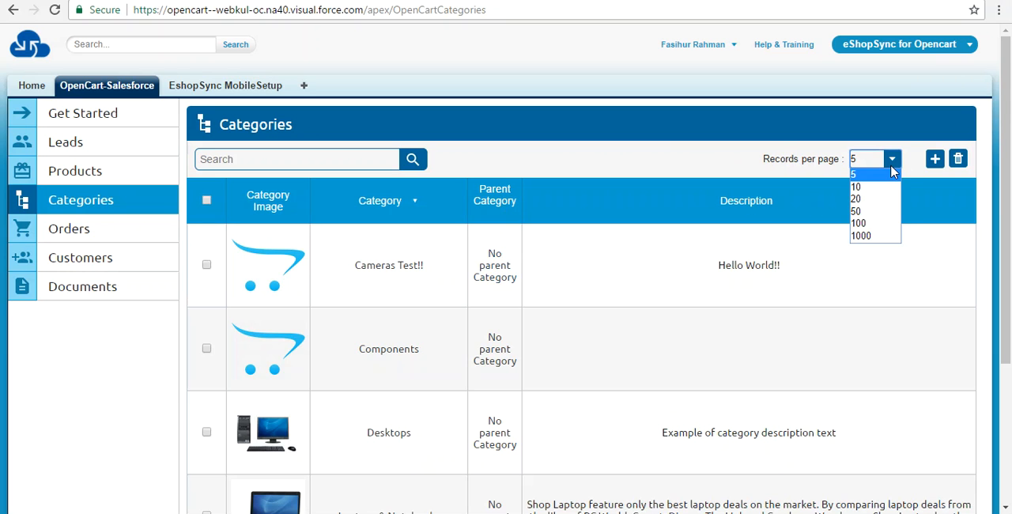
pyautogui.click(736, 166)
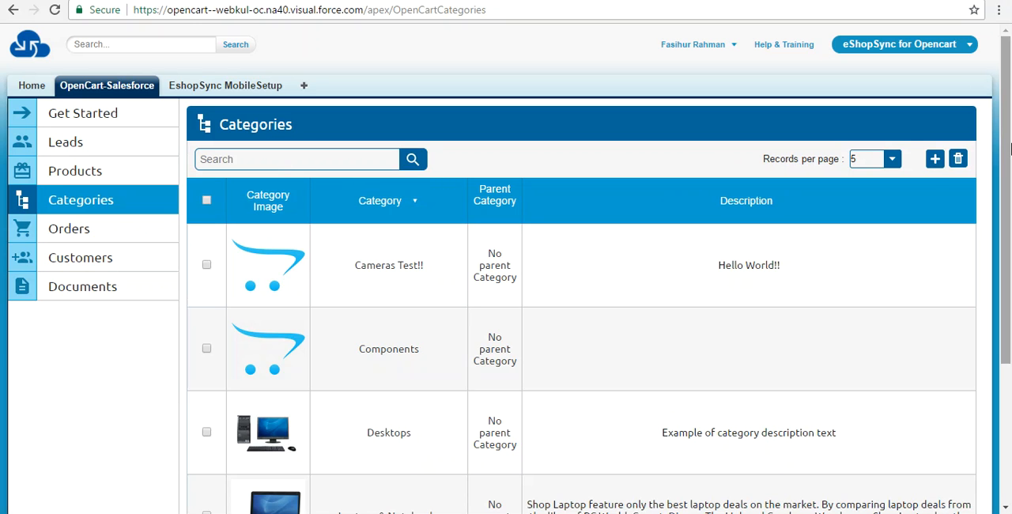
pyautogui.click(935, 161)
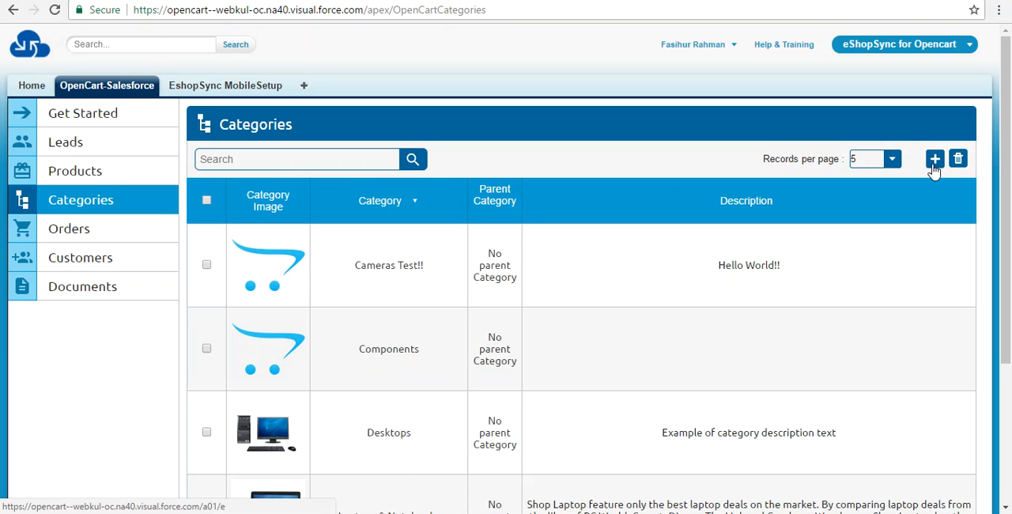
pyautogui.moveTo(1010, 180); pyautogui.dragTo(1010, 300)
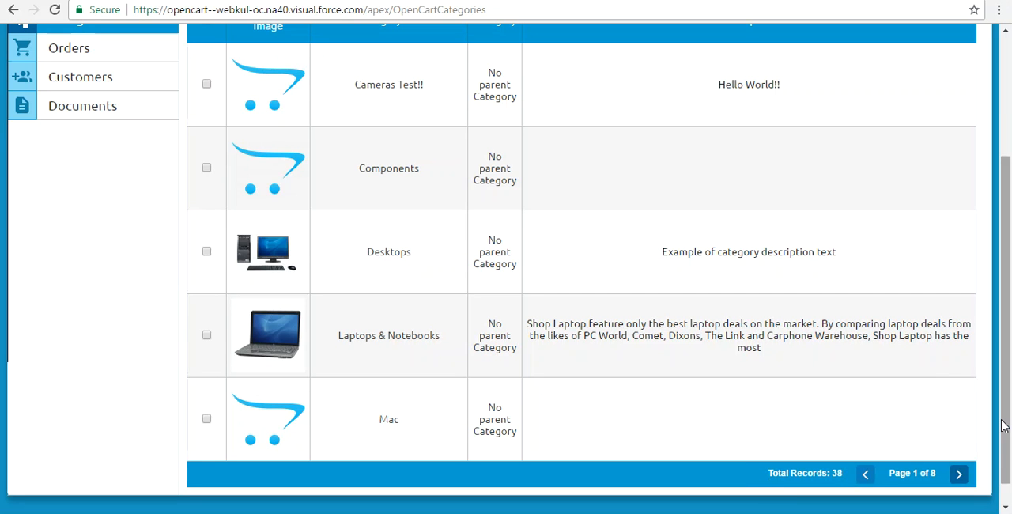
pyautogui.moveTo(1002, 426); pyautogui.dragTo(1002, 307)
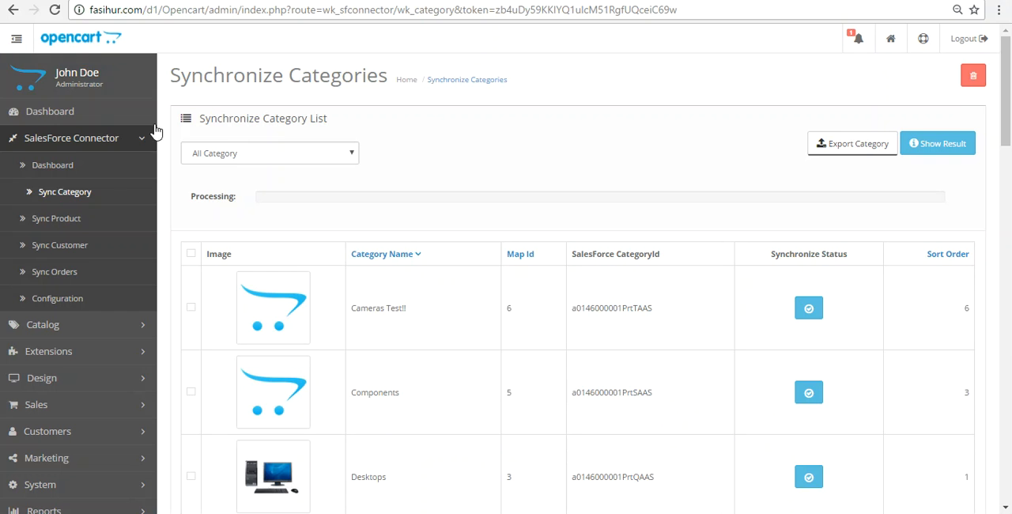
# Step: Back in the Opencart admin, open the connector's product synchronization, export products with the All Product option, and review the synchronized list
pyautogui.click(72, 218)
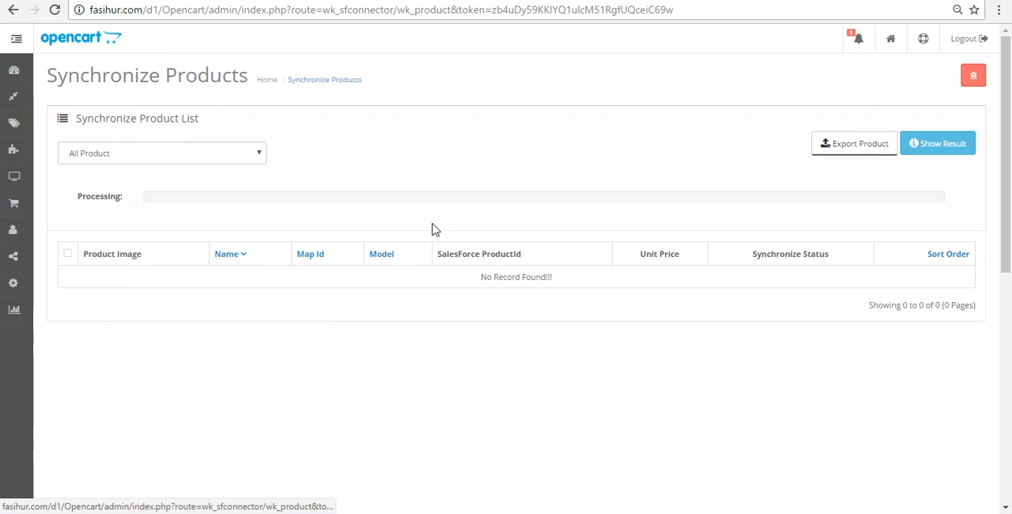
pyautogui.click(342, 161)
pyautogui.click(342, 161)
pyautogui.click(342, 161)
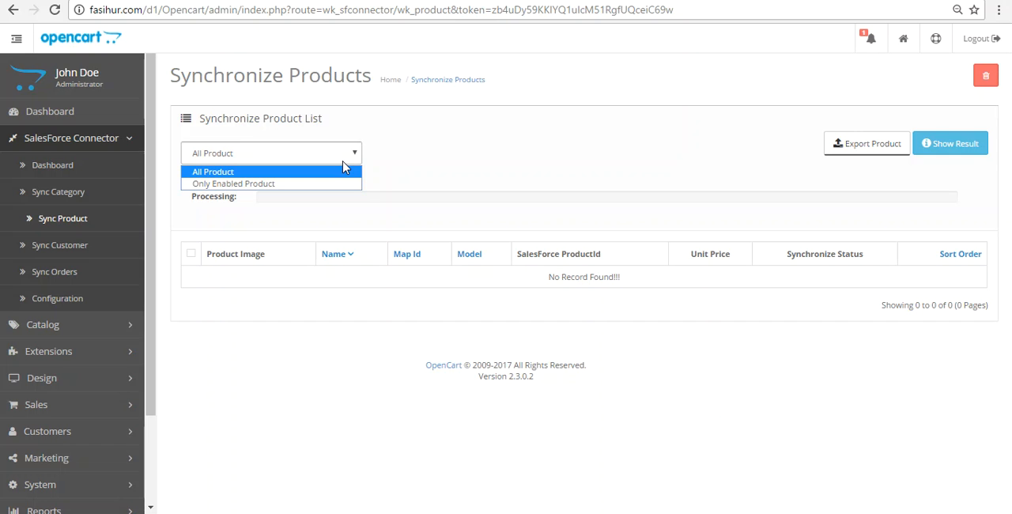
pyautogui.click(342, 163)
pyautogui.click(871, 150)
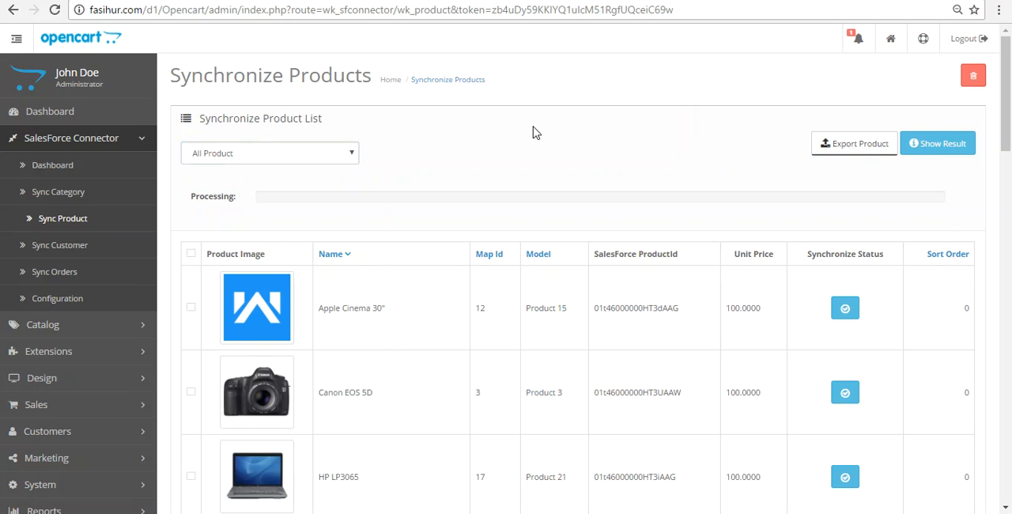
pyautogui.moveTo(1006, 128); pyautogui.dragTo(1008, 487)
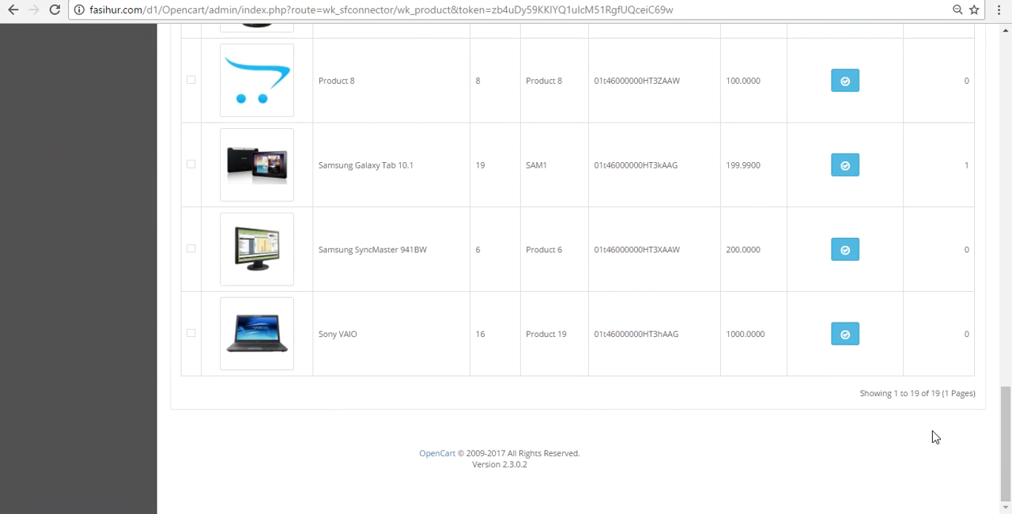
pyautogui.moveTo(1008, 400); pyautogui.dragTo(1009, 49)
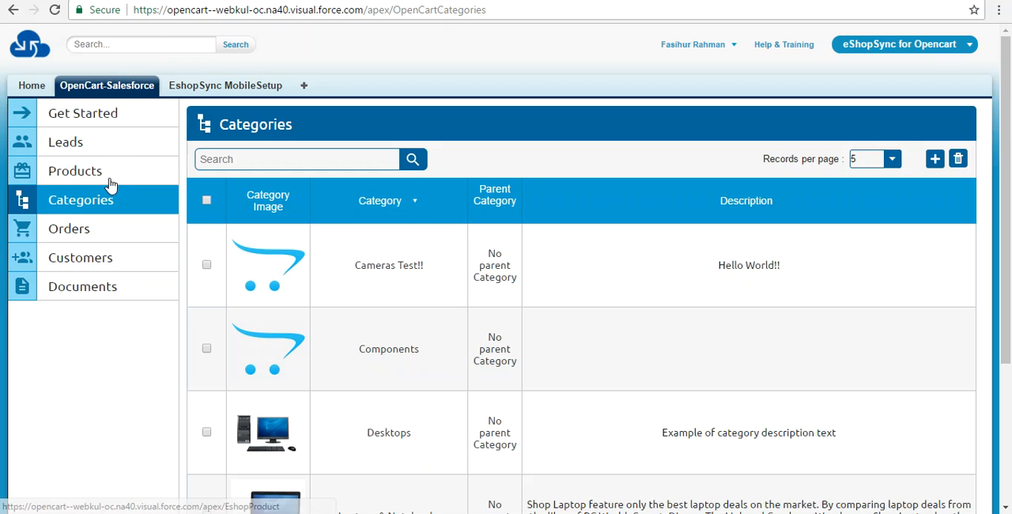
# Step: In Salesforce, open the OpenCart-Salesforce Products list and look through the available Pricebooks and Category filter options
pyautogui.click(113, 176)
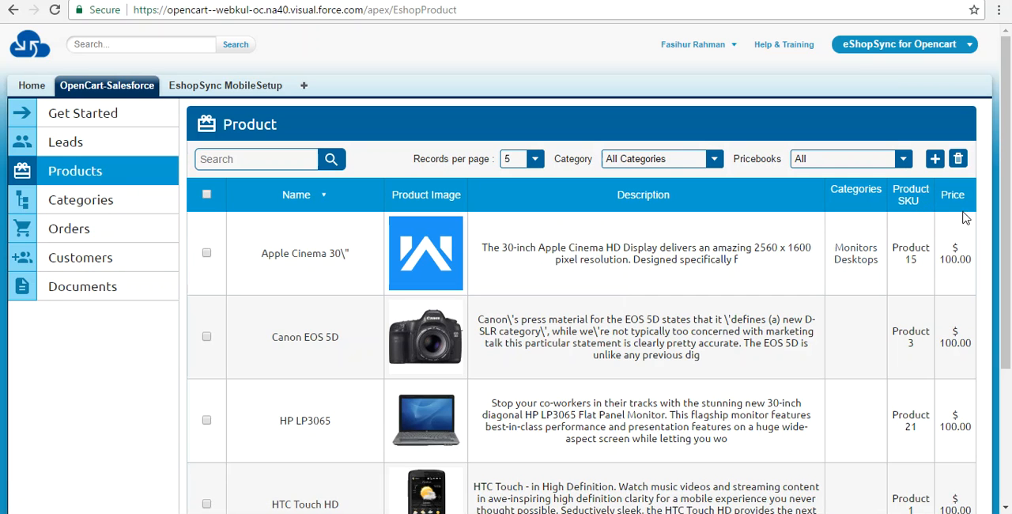
pyautogui.click(903, 163)
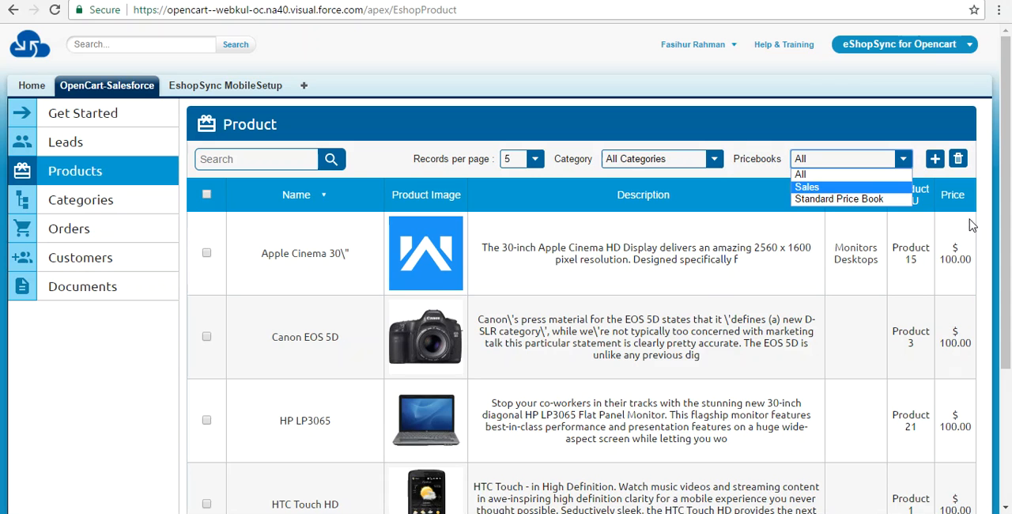
pyautogui.click(714, 161)
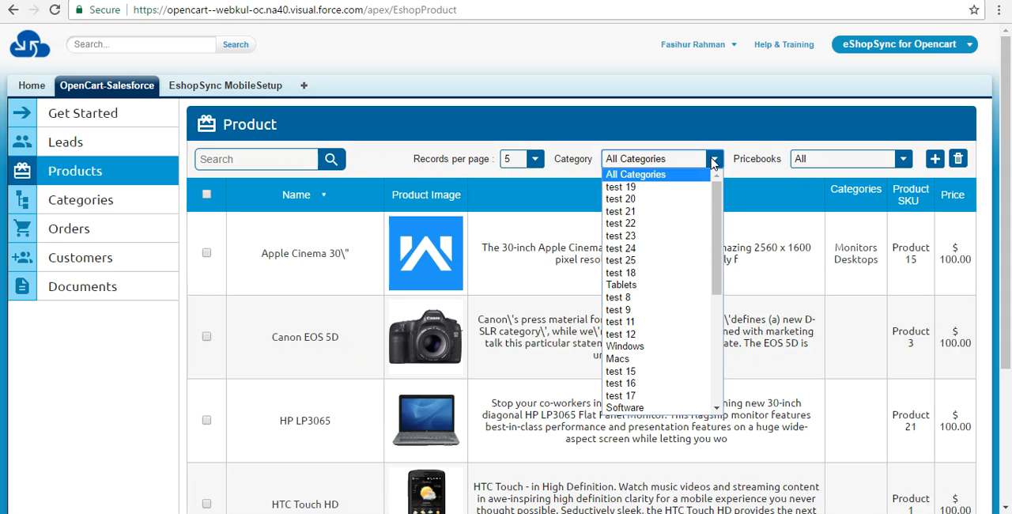
pyautogui.moveTo(716, 201); pyautogui.dragTo(721, 270)
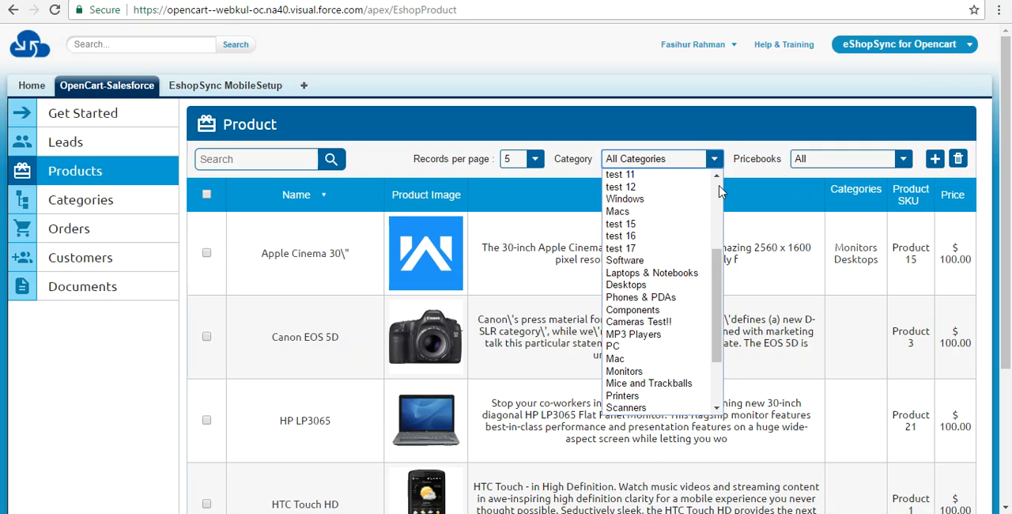
pyautogui.click(746, 123)
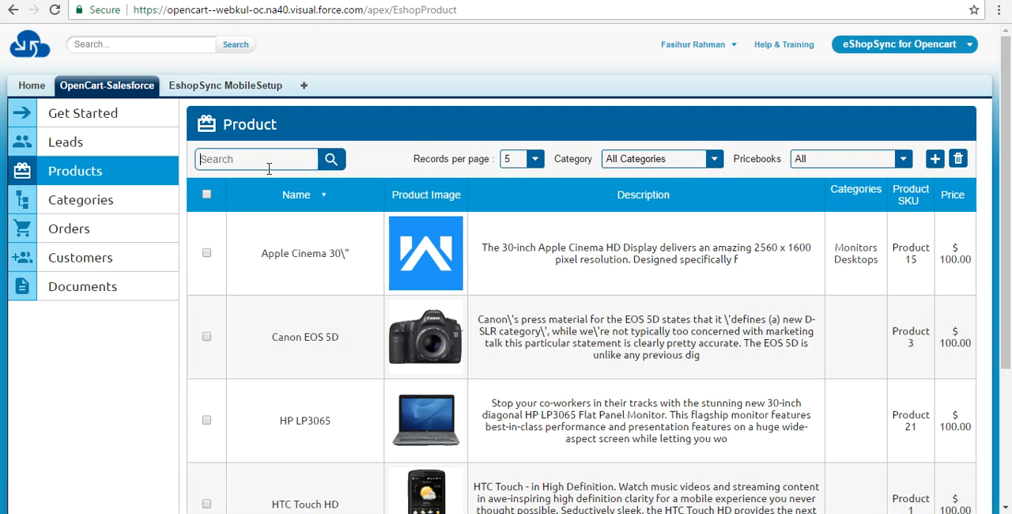
# Step: Show 20 records per page in the Product list and check the exported products down to the last record
pyautogui.click(535, 159)
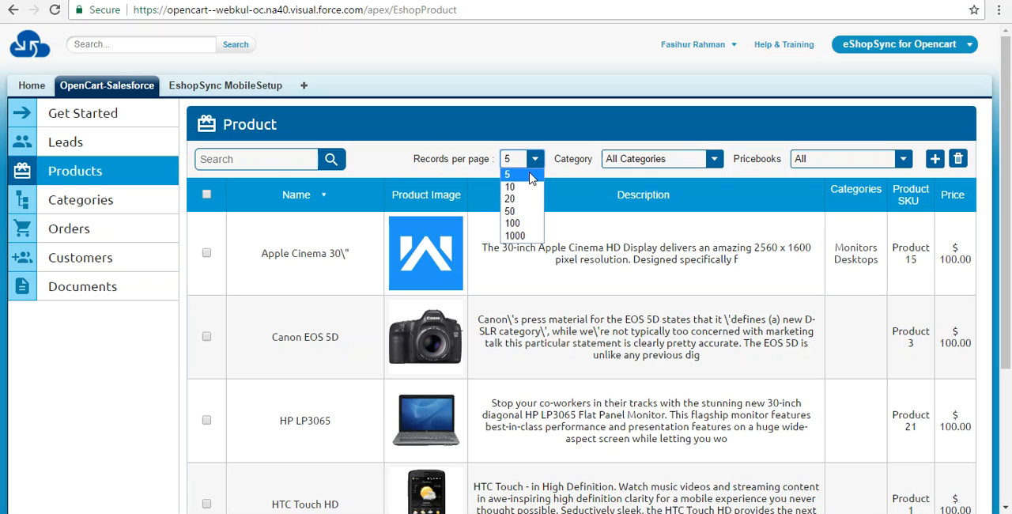
pyautogui.click(510, 198)
pyautogui.moveTo(1005, 157); pyautogui.dragTo(1006, 491)
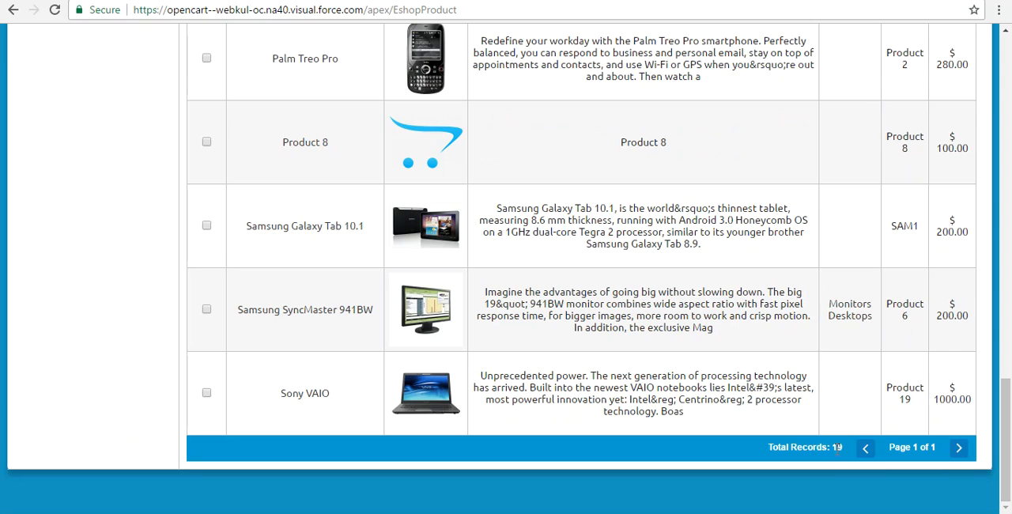
pyautogui.moveTo(1009, 433); pyautogui.dragTo(1009, 83)
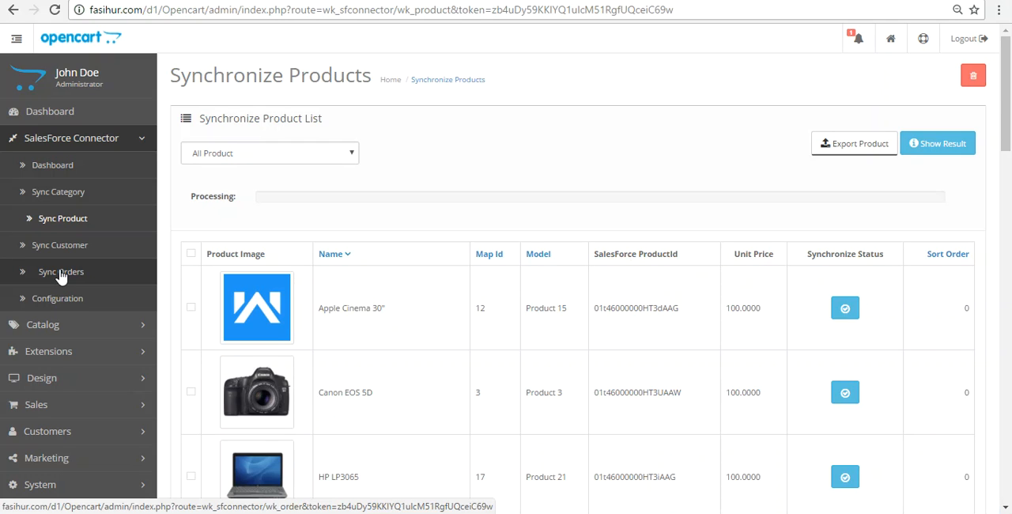
# Step: Back in the Opencart admin, open the connector's order synchronization and export the orders to Salesforce
pyautogui.click(60, 273)
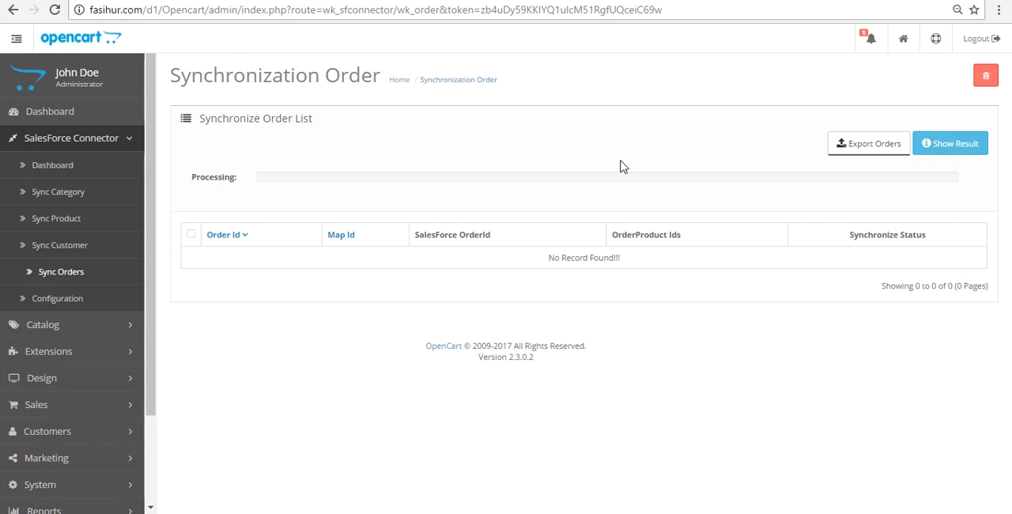
pyautogui.click(879, 153)
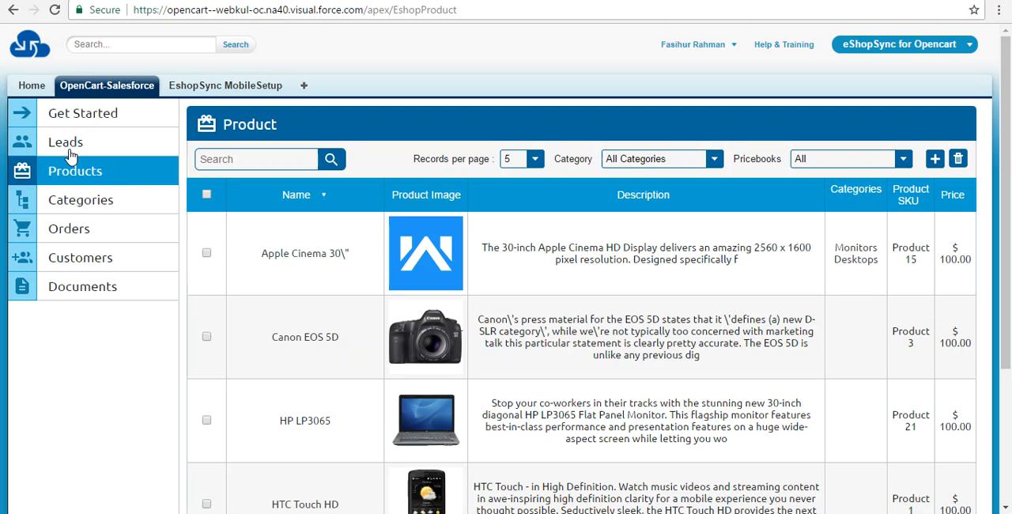
# Step: In Salesforce, open the OpenCart-Salesforce Orders list and check the exported orders and the available order view options
pyautogui.click(87, 230)
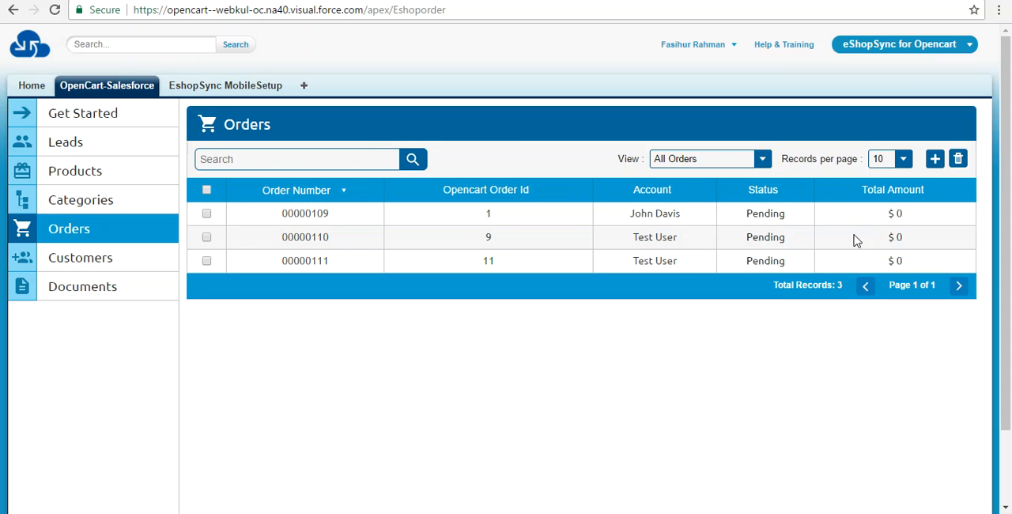
pyautogui.click(761, 161)
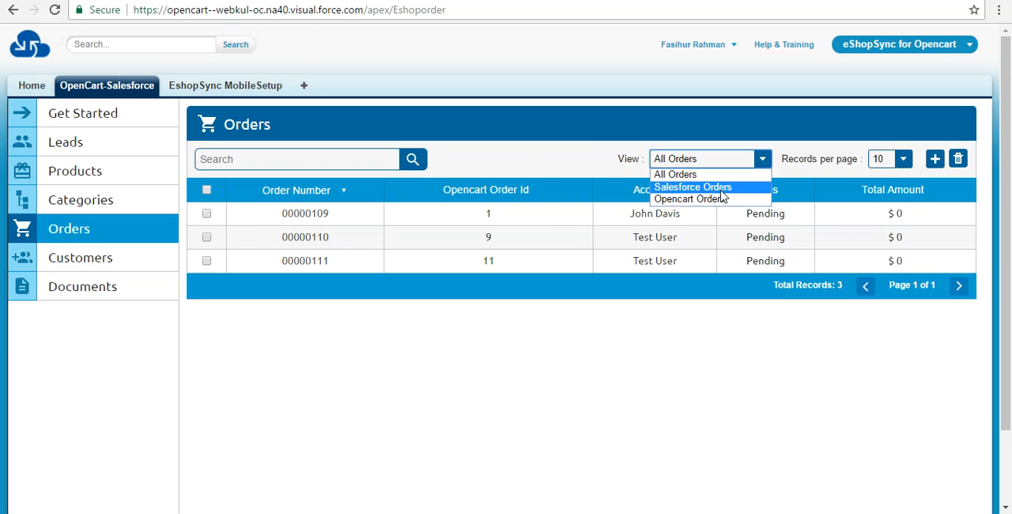
pyautogui.click(790, 149)
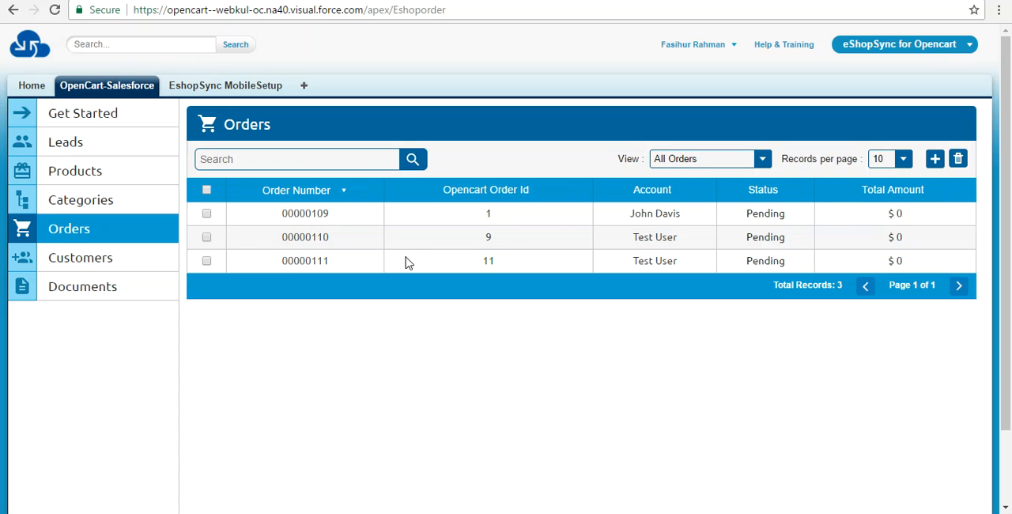
# Step: Open the OpenCart-Salesforce Documents list and show the contents of the Shared Documents folder
pyautogui.click(92, 294)
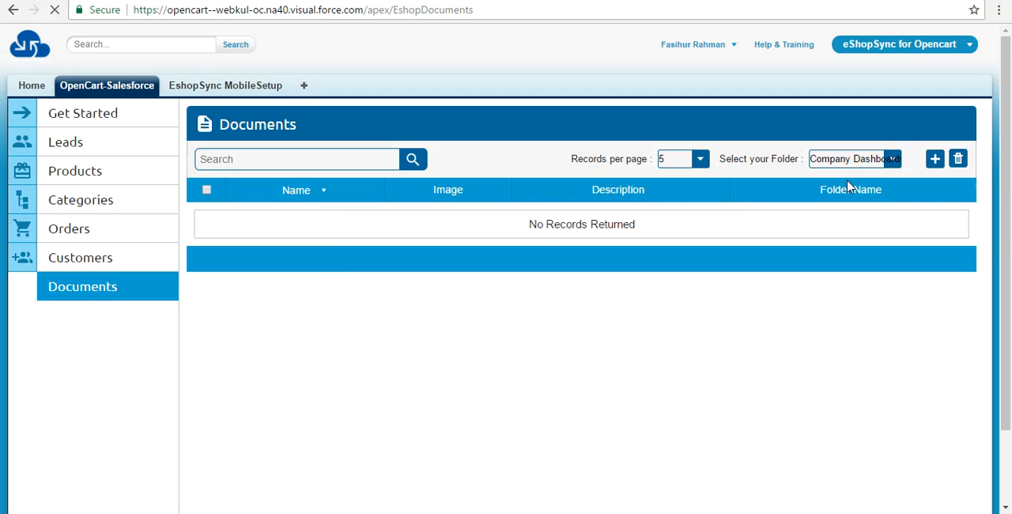
pyautogui.click(868, 164)
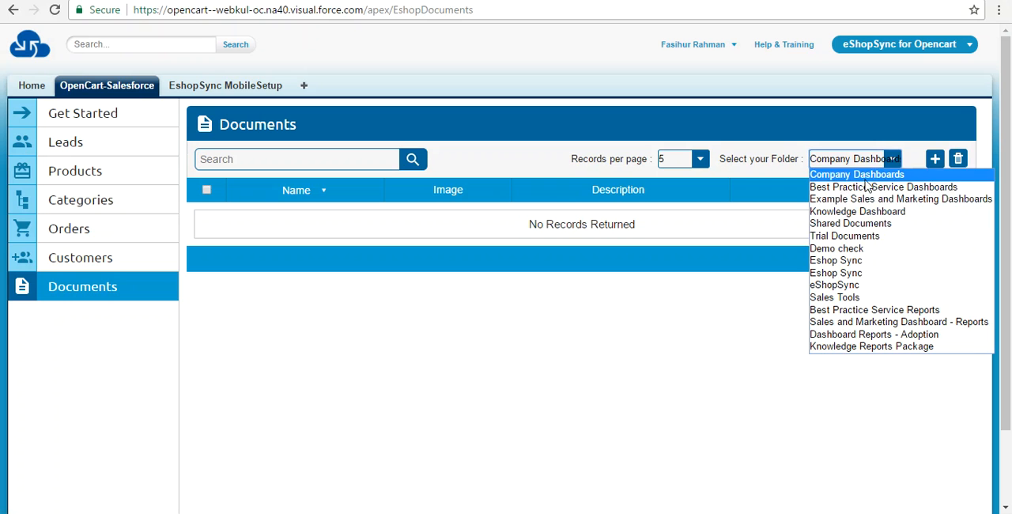
pyautogui.click(851, 228)
pyautogui.moveTo(1009, 183); pyautogui.dragTo(1010, 124)
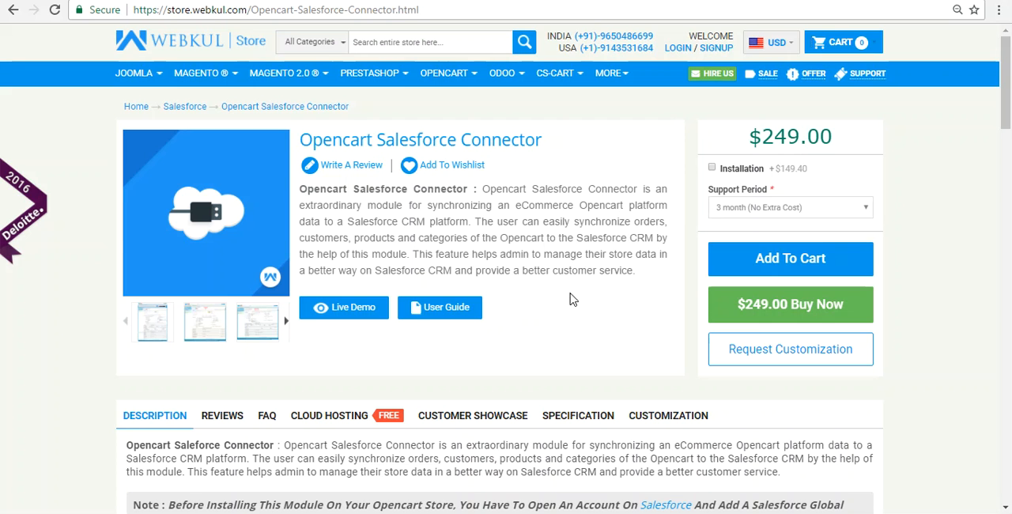
# Step: On the Webkul Store's Opencart Salesforce Connector page, open the module's user guide and view its introduction
pyautogui.click(448, 313)
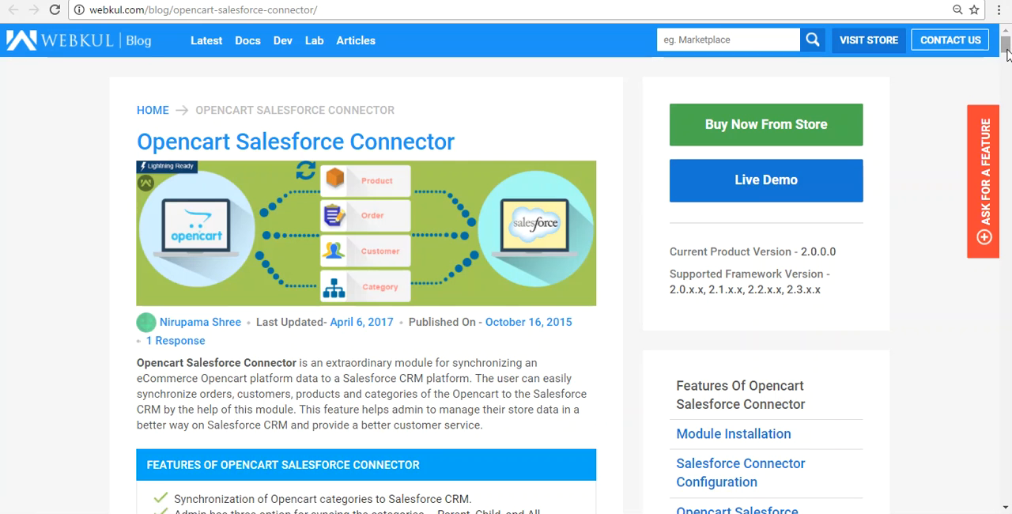
pyautogui.moveTo(1005, 49)
pyautogui.mouseDown()
pyautogui.moveTo(1007, 201)
pyautogui.moveTo(1007, 44)
pyautogui.mouseUp()
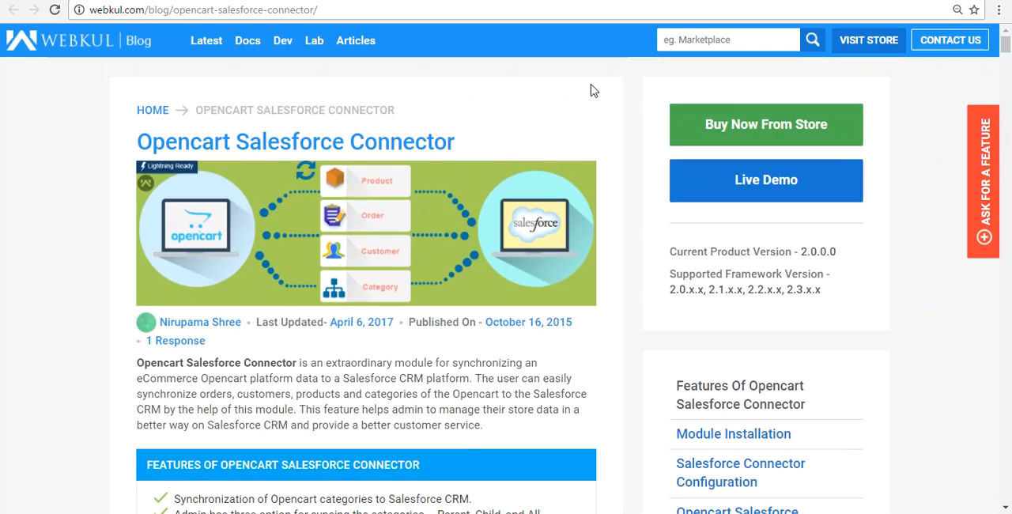